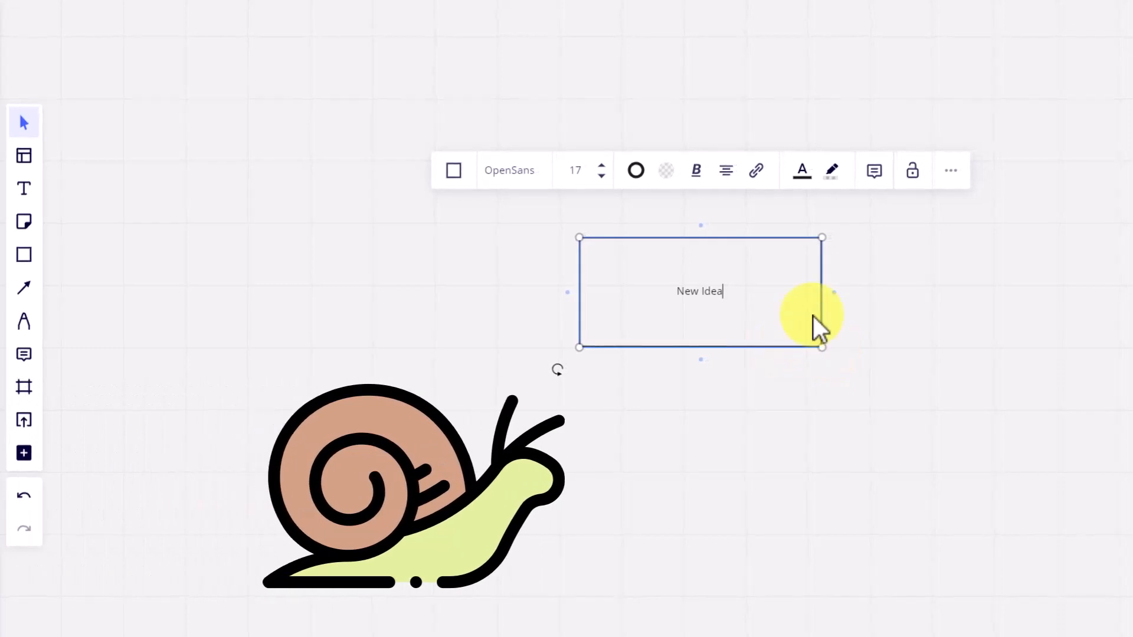
- Add a connected box following the "New Idea" box and label it "Step One"
click(836, 292)
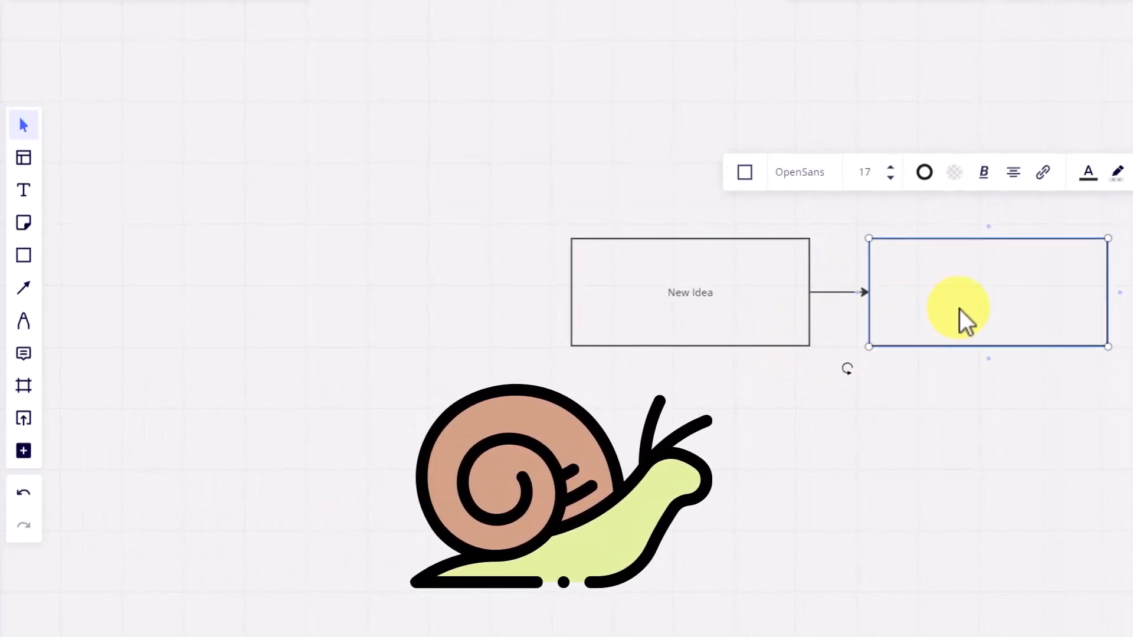
text(Step One)
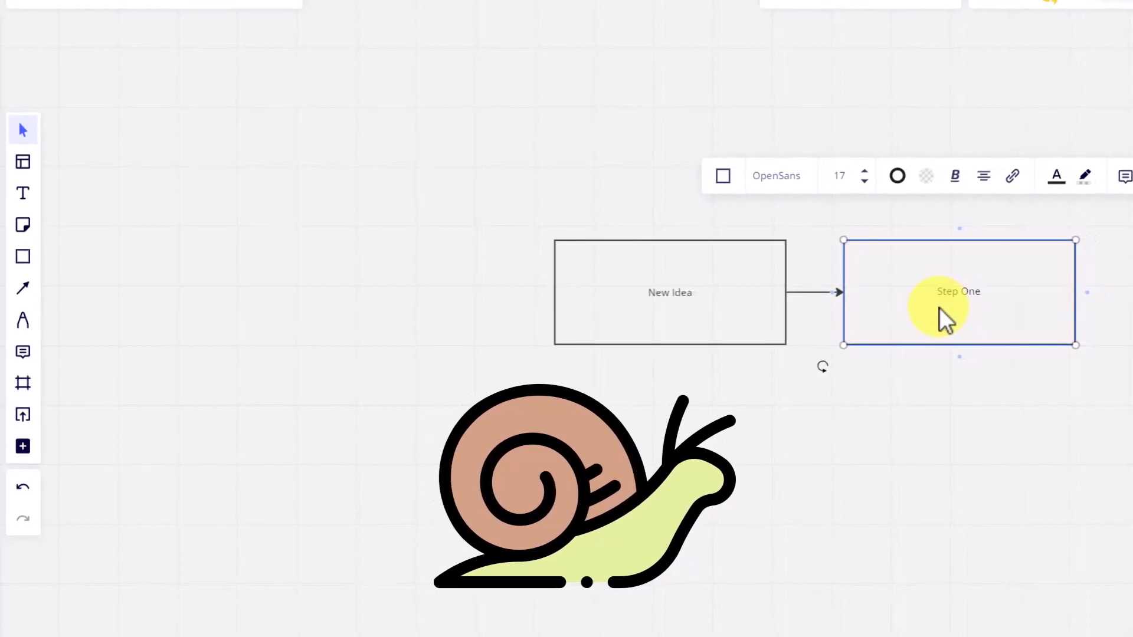
click(719, 435)
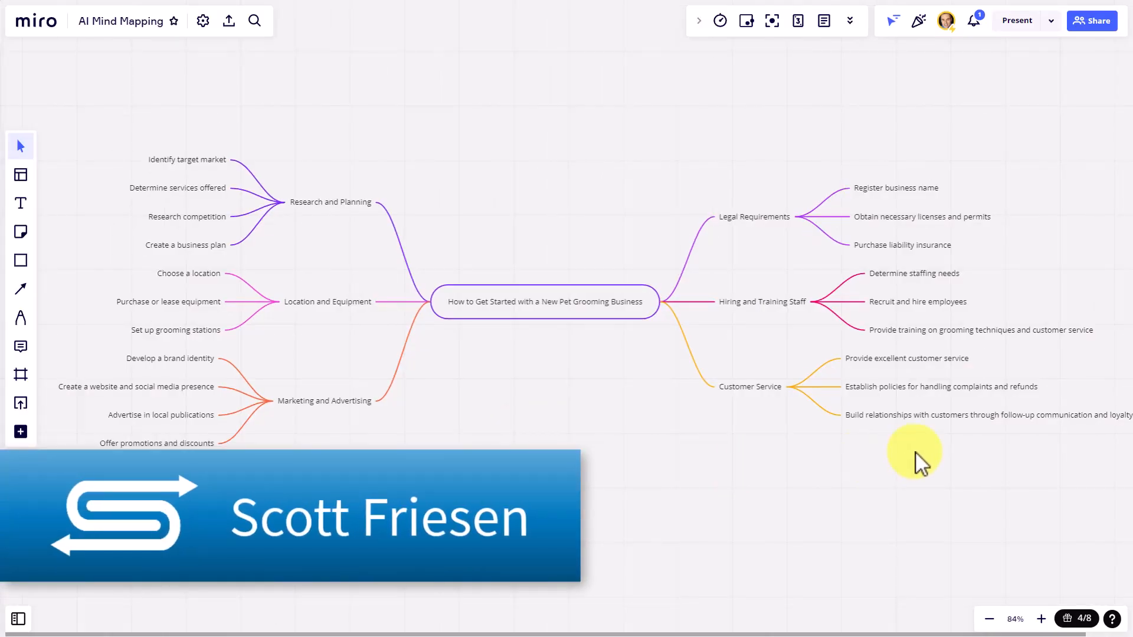
- Examine the branches and subtopics of the pet grooming business mind map
scroll(673, 452, right, 4)
scroll(676, 457, up, 5)
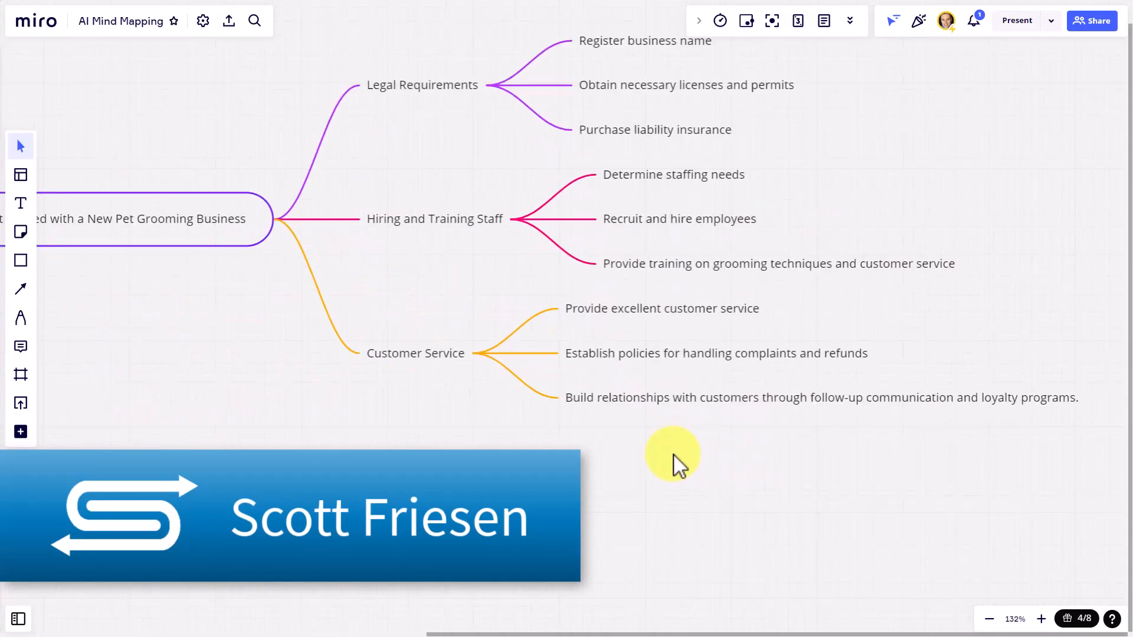
drag(518, 449, 620, 523)
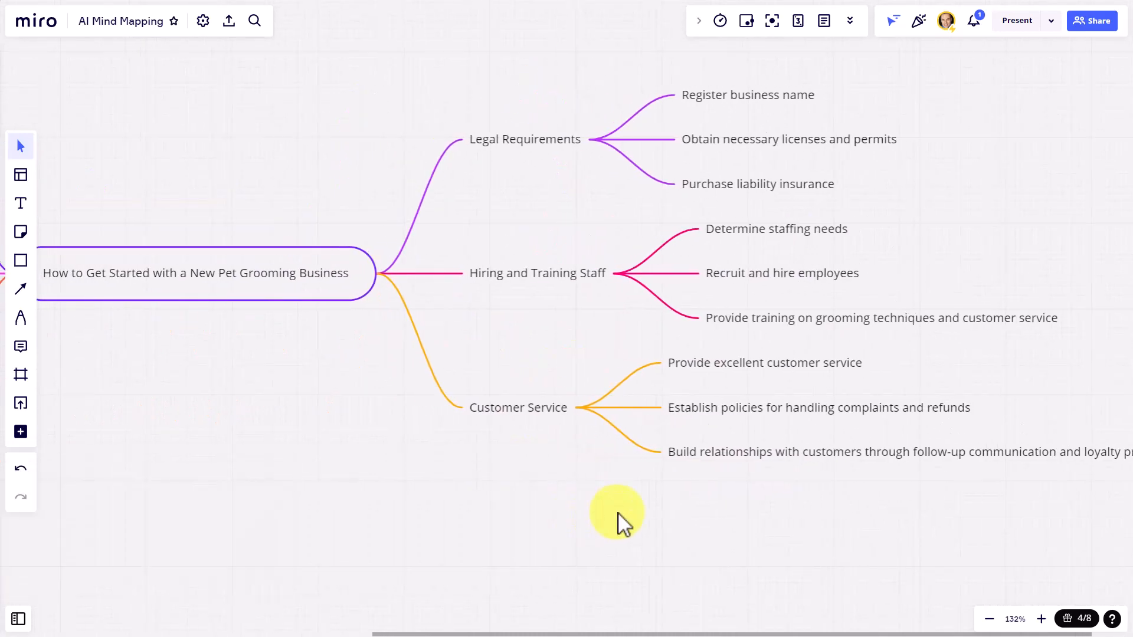
scroll(617, 523, down, 5)
drag(506, 509, 690, 468)
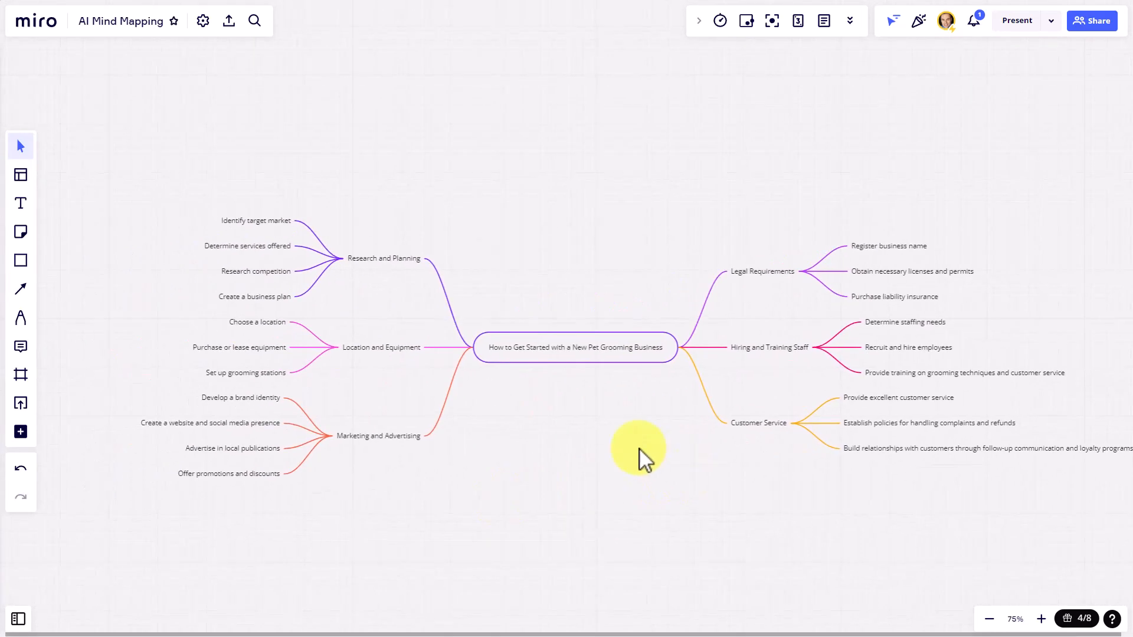
scroll(582, 434, up, 1)
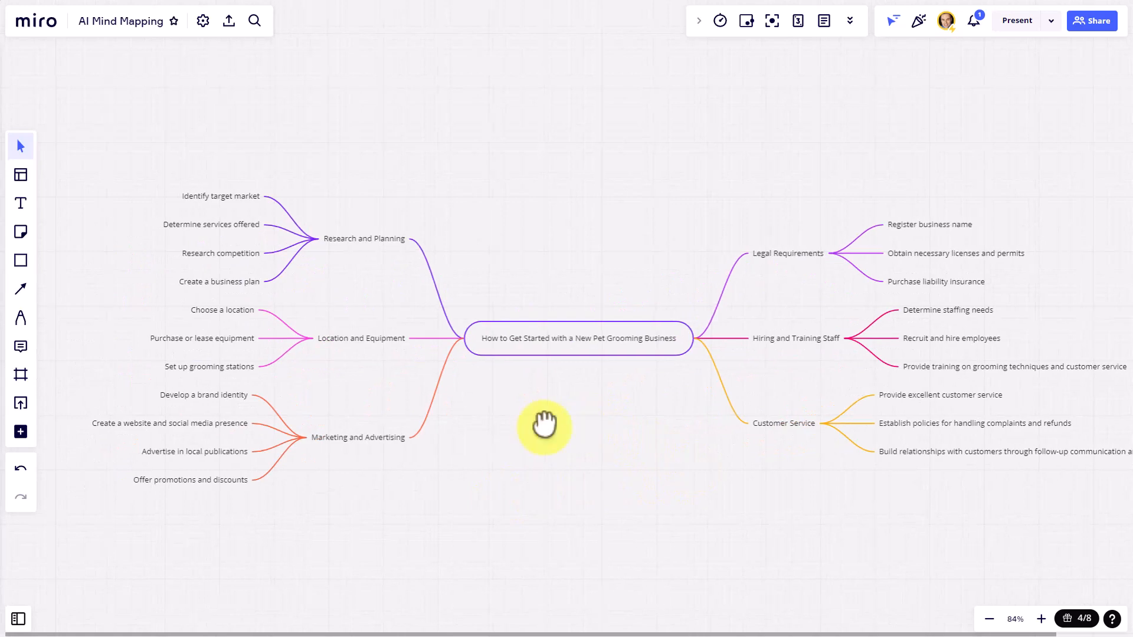
mouse_move(544, 424)
mouse_down()
mouse_move(575, 397)
mouse_move(546, 406)
mouse_up()
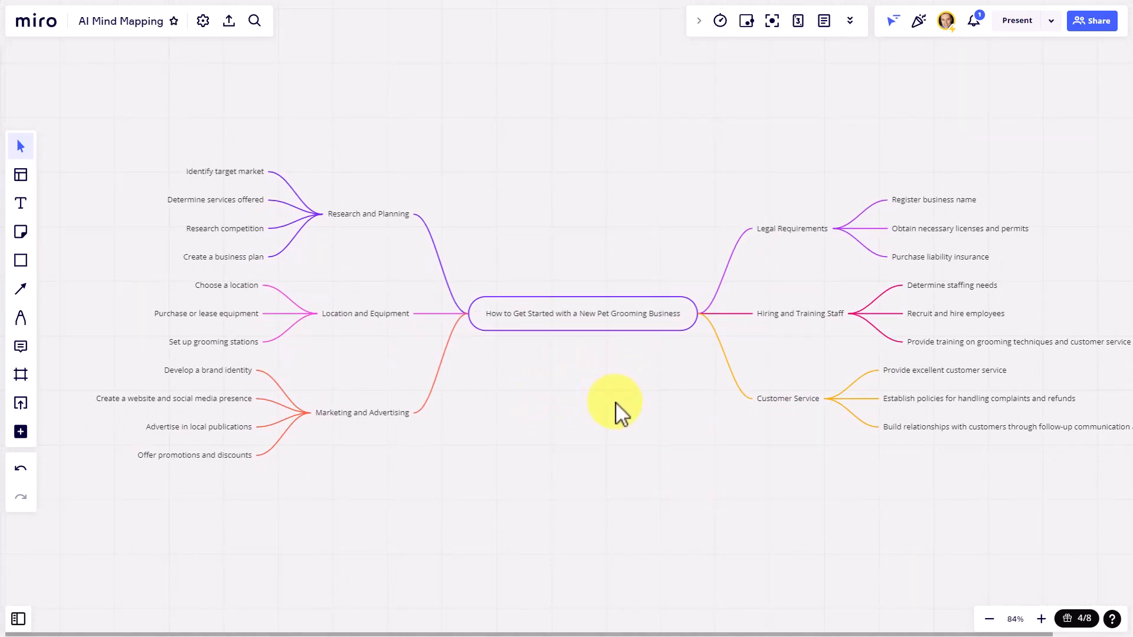
drag(615, 402, 569, 392)
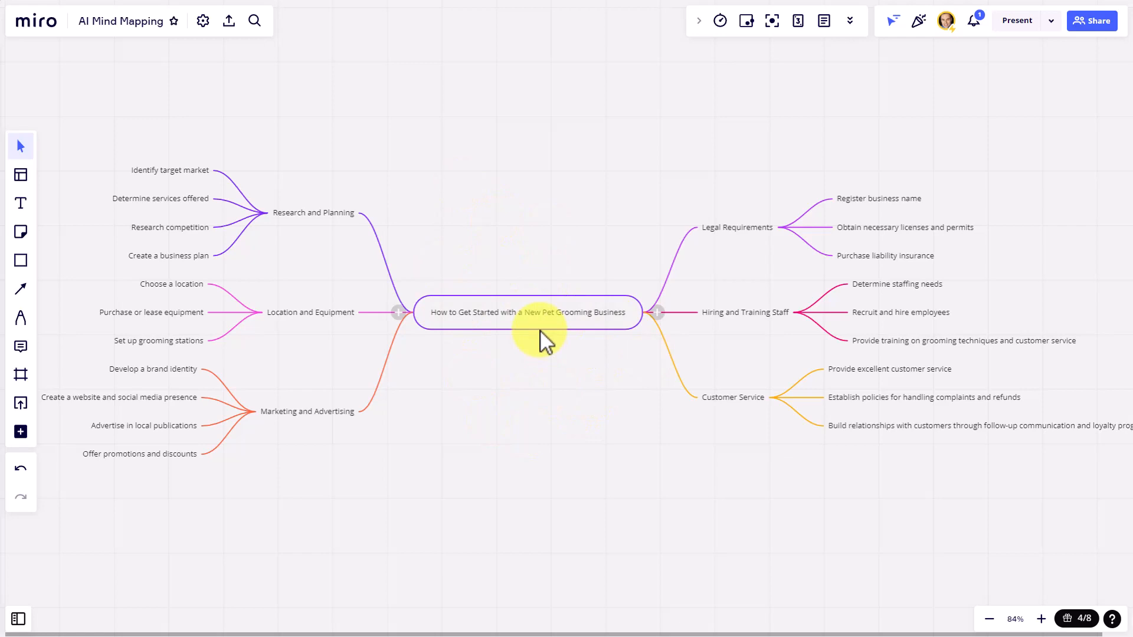
- Delete the entire "How to Get Started with a New Pet Grooming Business" mind map from the board
scroll(525, 286, down, 3)
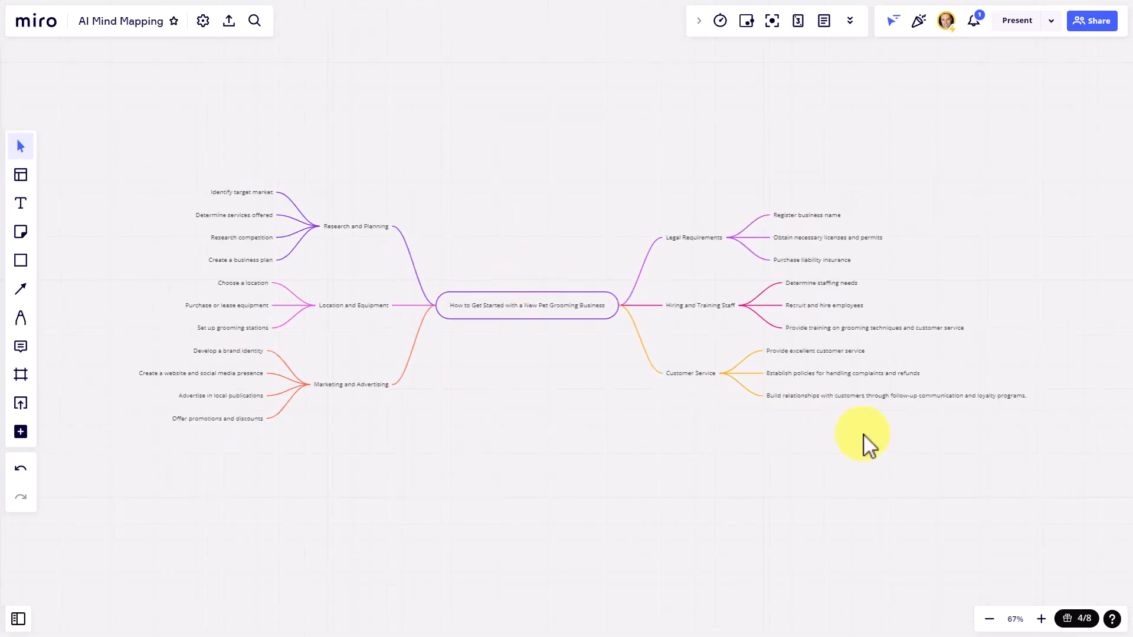
drag(1051, 445, 86, 155)
key(Delete)
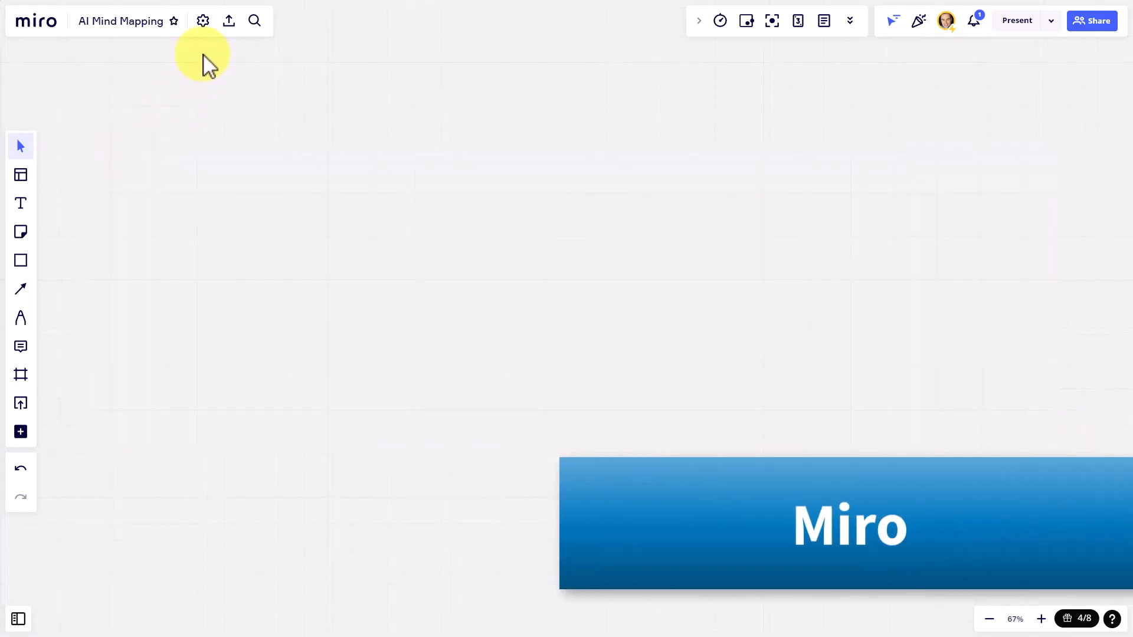
- Generate a mind map with Miro AI from the prompt "starting a new pet grooming business with areas to focus on"
click(203, 23)
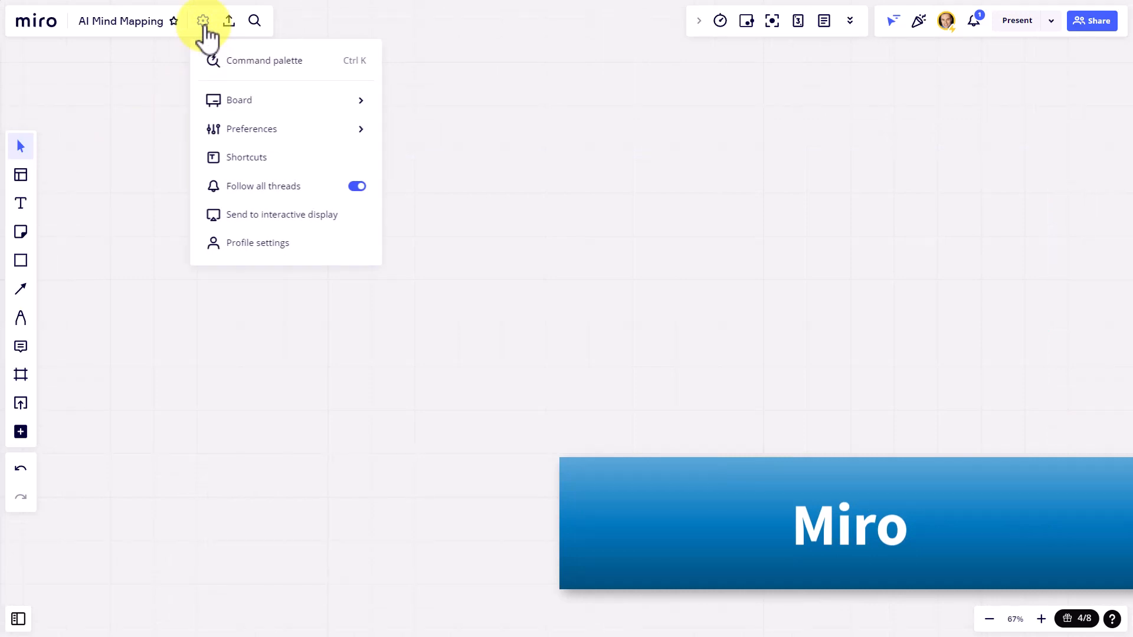
click(291, 61)
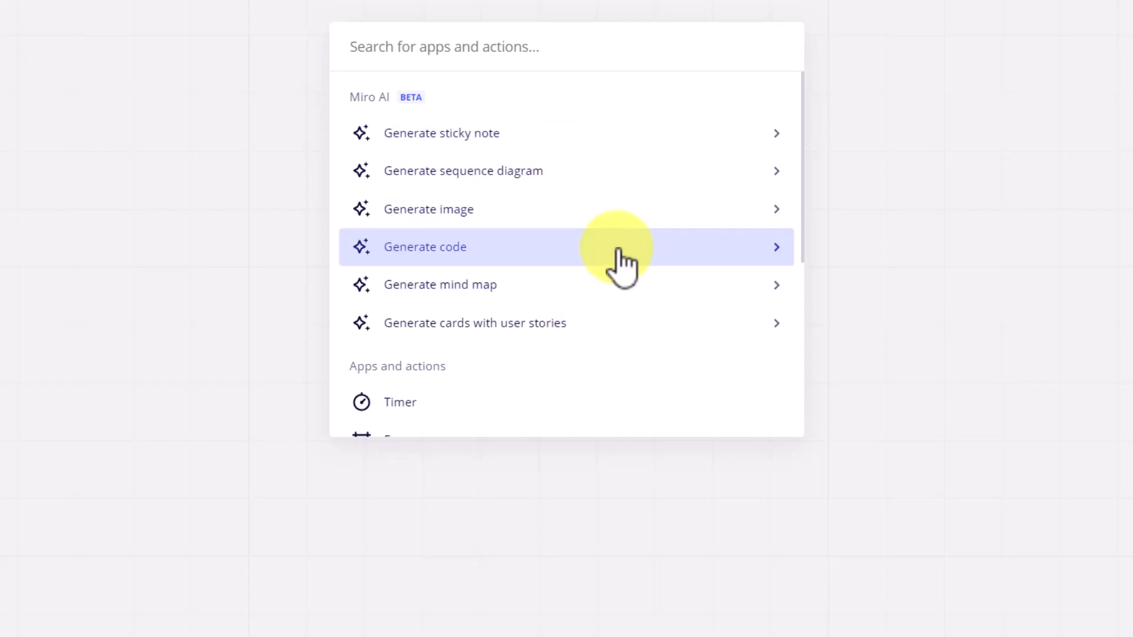
click(480, 302)
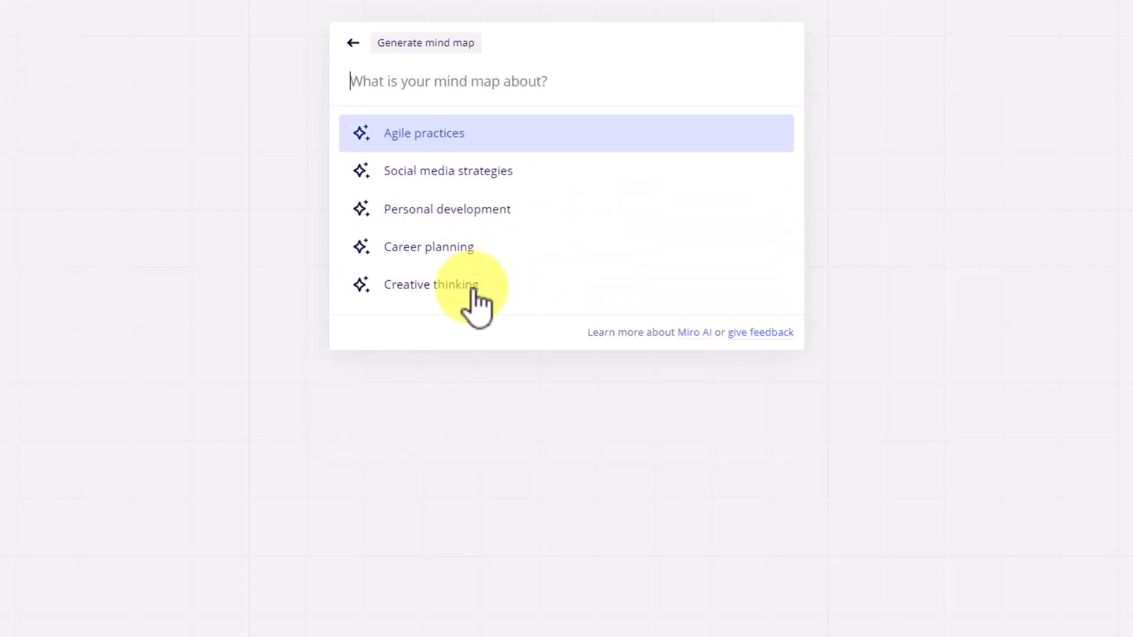
text(starting a new pet grooming business with areas to focus on)
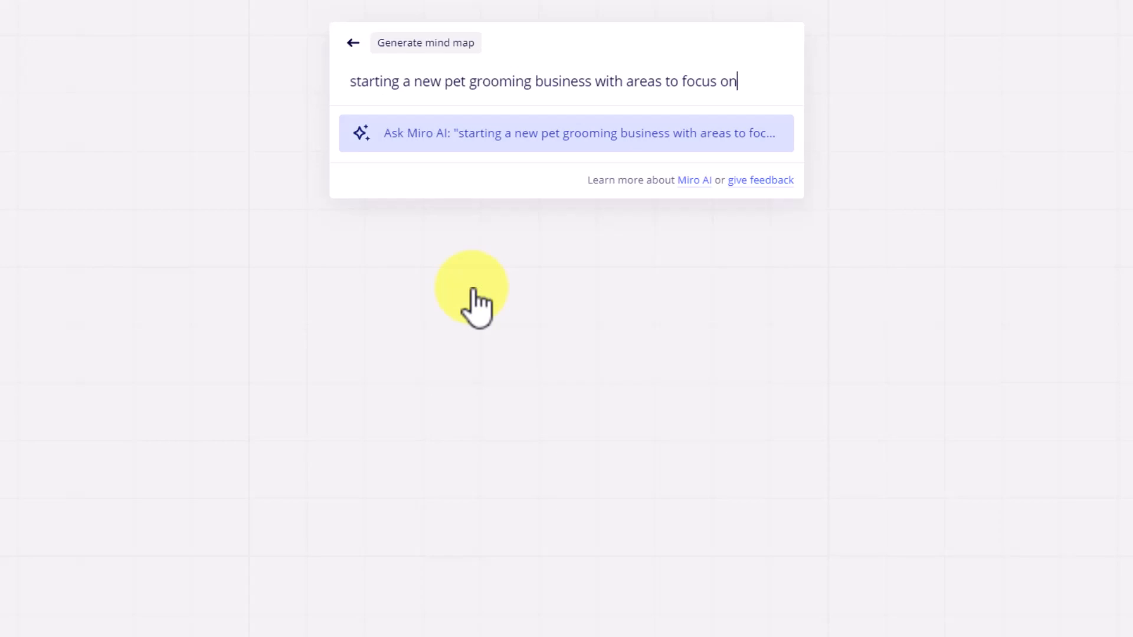
key(Return)
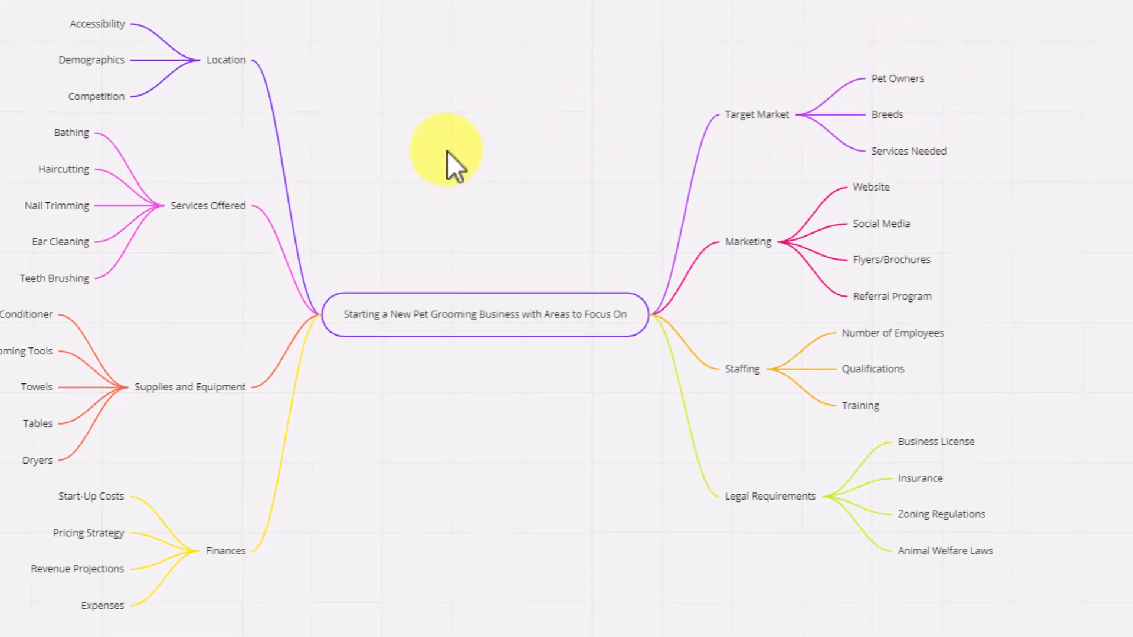
- Move the Target Market branch to the opposite side of the mind map, above the Location branch
drag(757, 118, 511, 81)
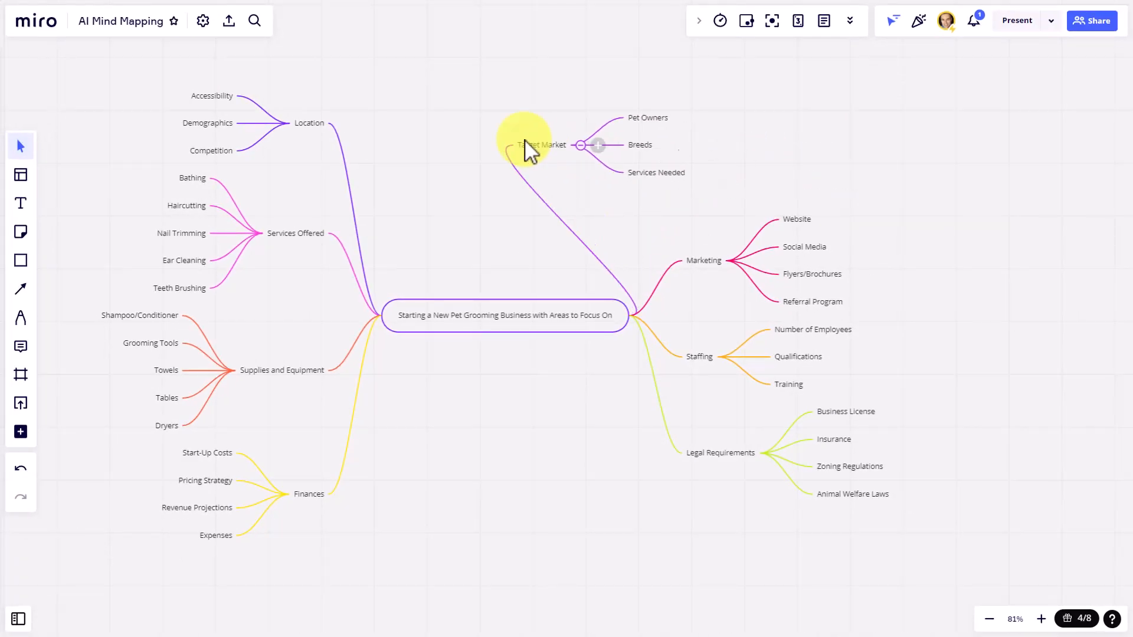
drag(525, 141, 357, 89)
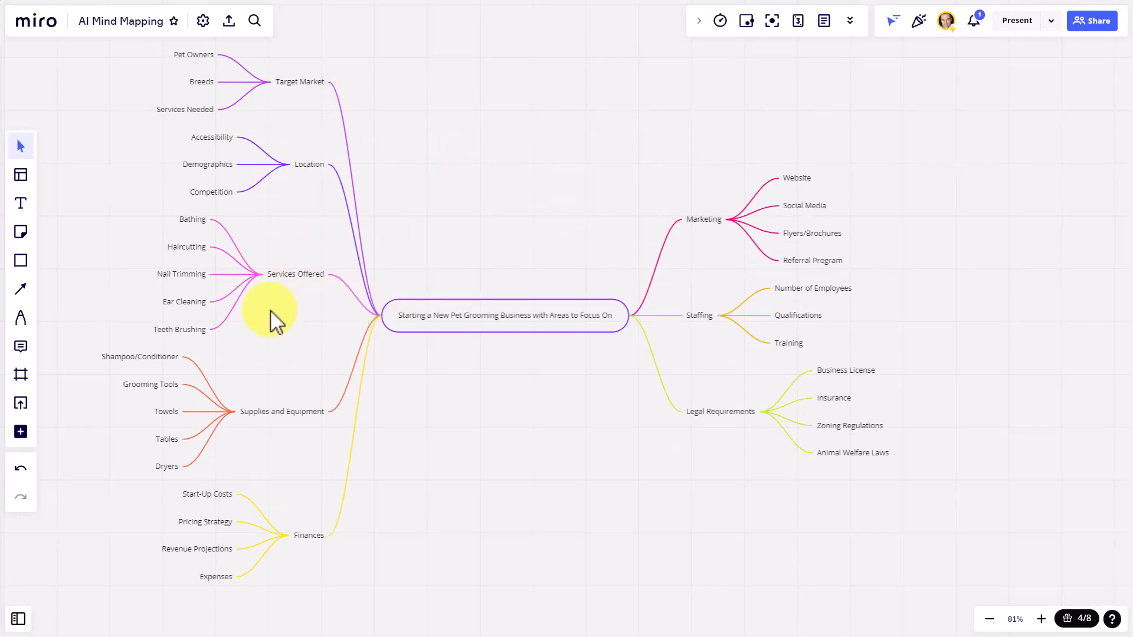
- Draw a connector from the Ear Cleaning node to just above Shampoo/Conditioner
click(183, 304)
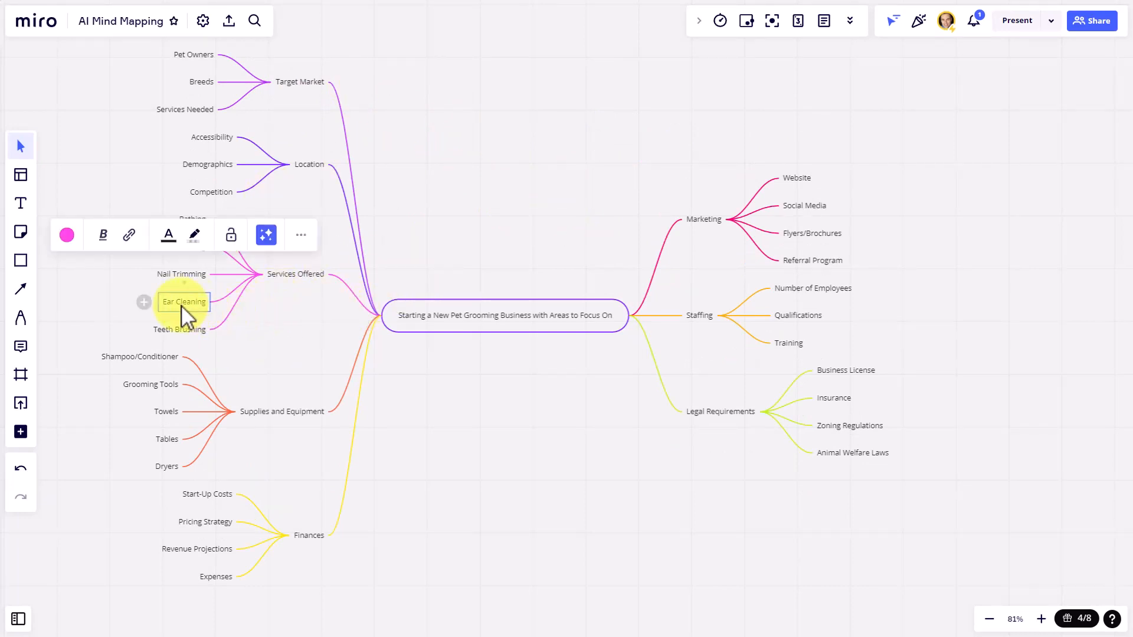
drag(185, 324, 112, 358)
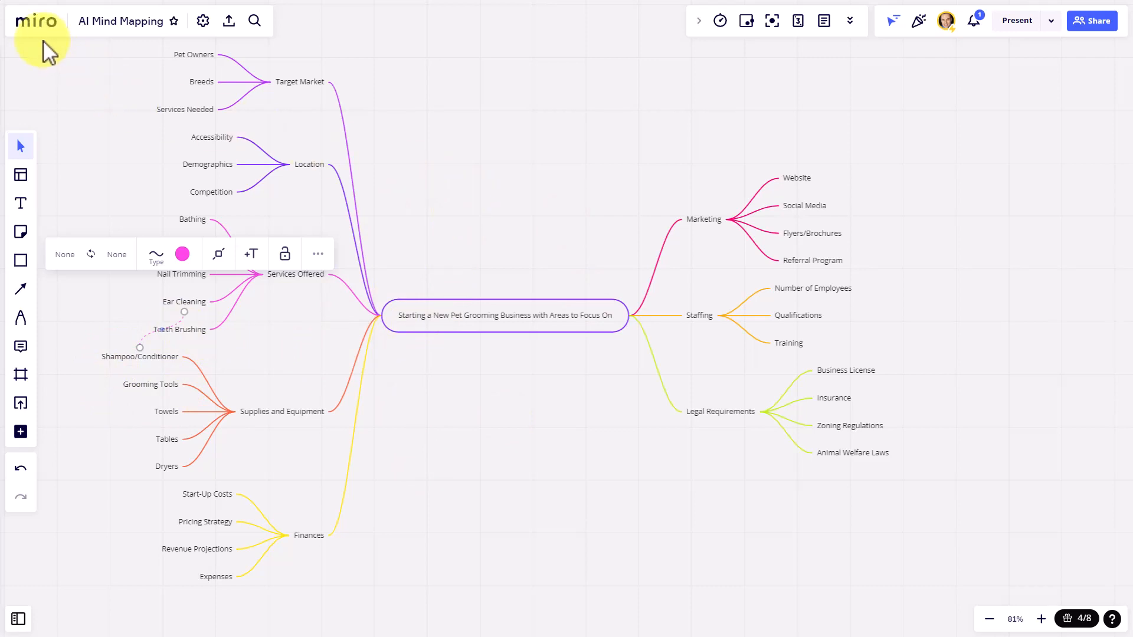
drag(440, 202, 487, 211)
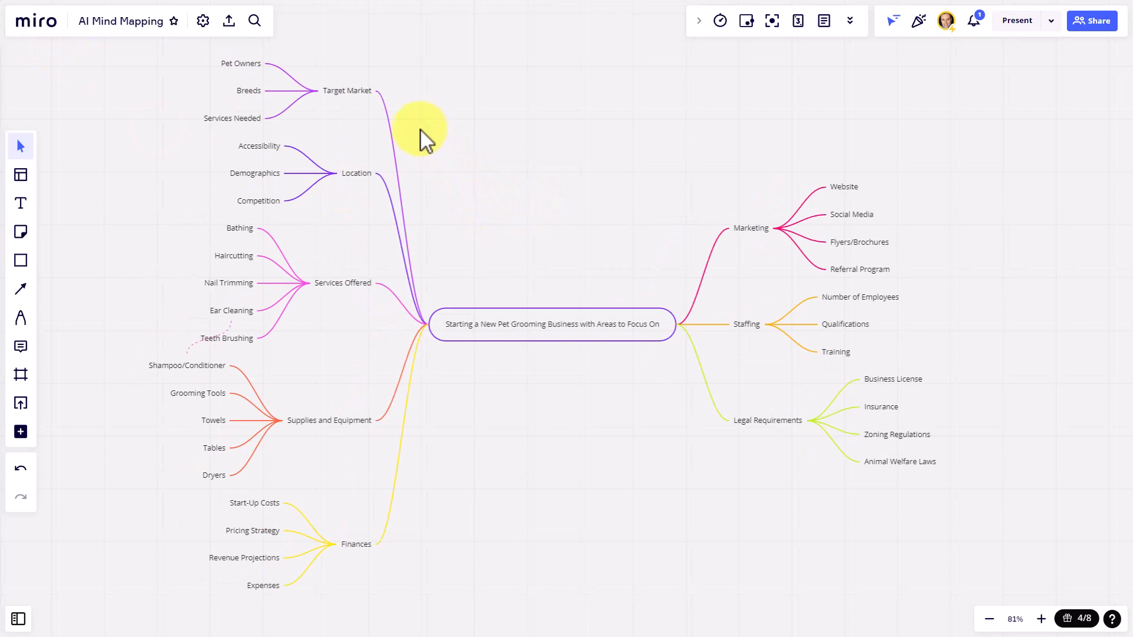
- Expand the Pet Owners node under Target Market with questions using Miro AI
scroll(423, 132, up, 5)
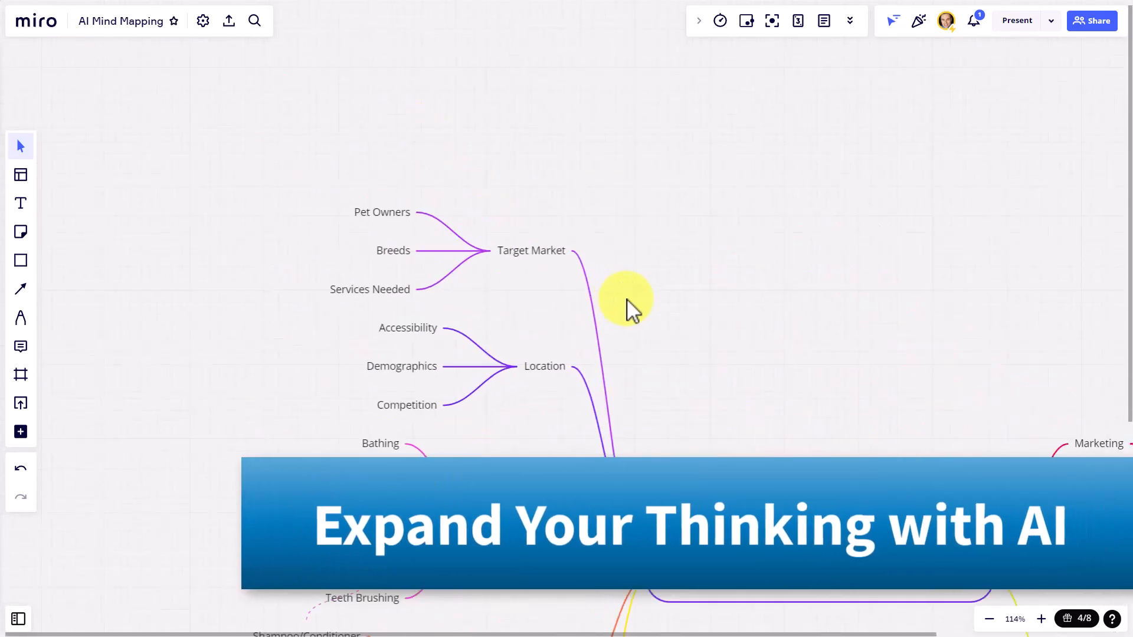
drag(633, 310, 779, 271)
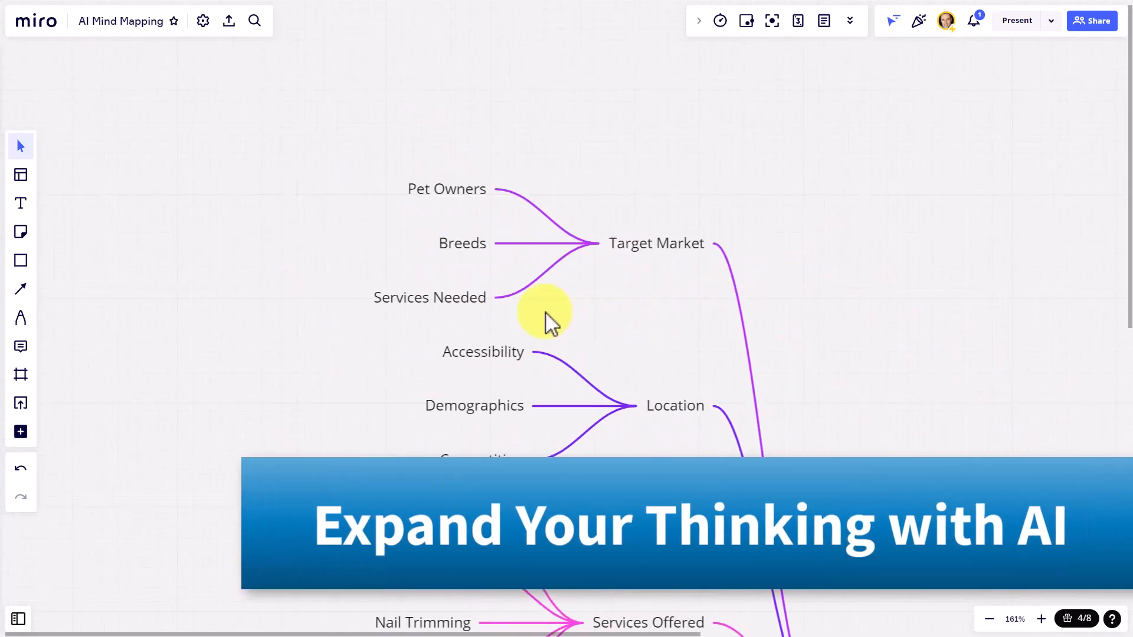
click(452, 202)
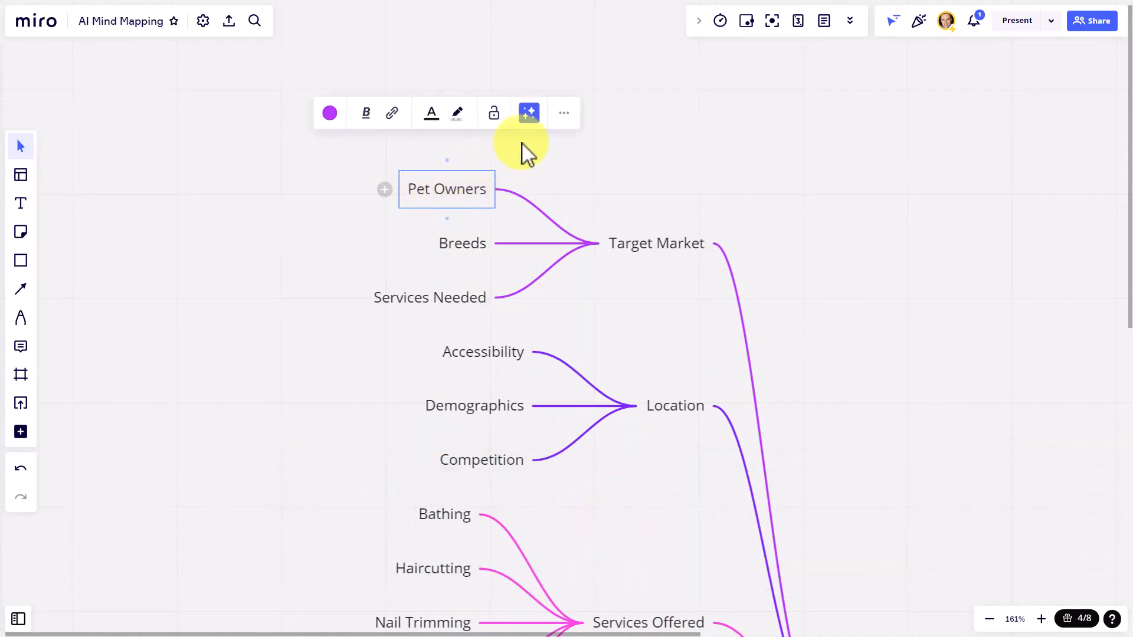
click(530, 115)
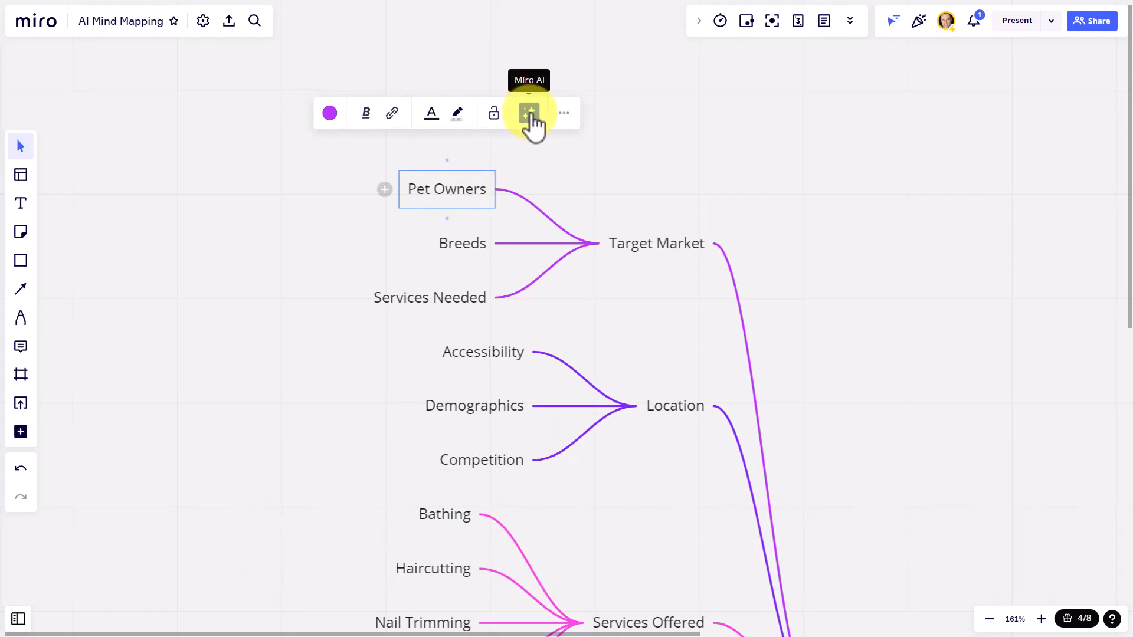
click(530, 115)
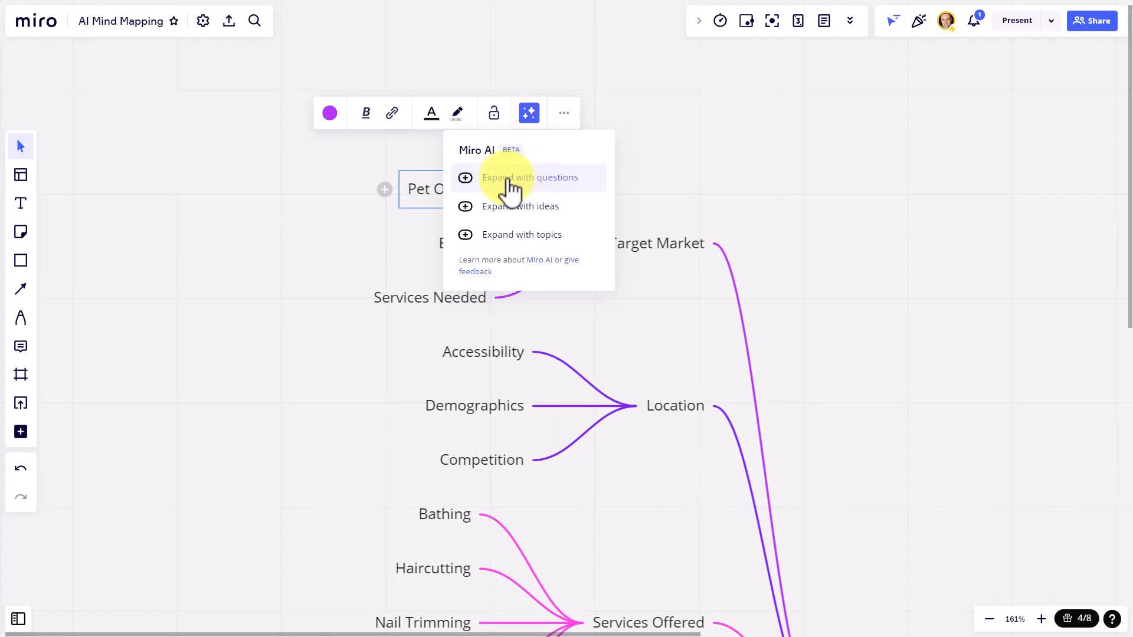
click(531, 178)
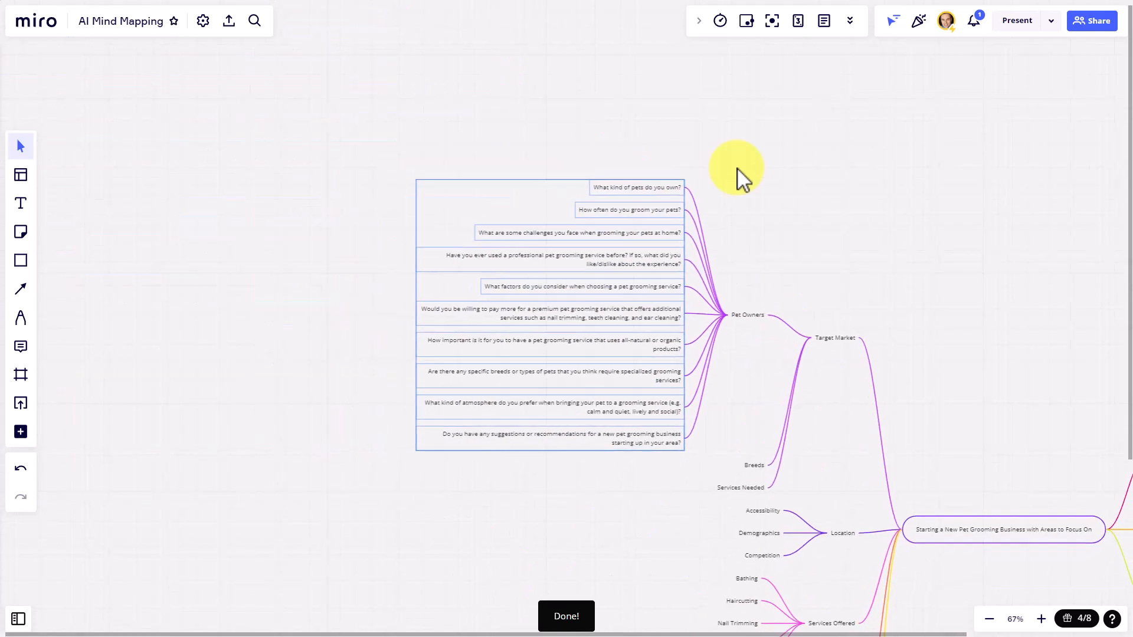
- Delete the Pet Owners questions about previous professional grooming use, preferred atmosphere, and paying more for a premium service
scroll(775, 246, up, 5)
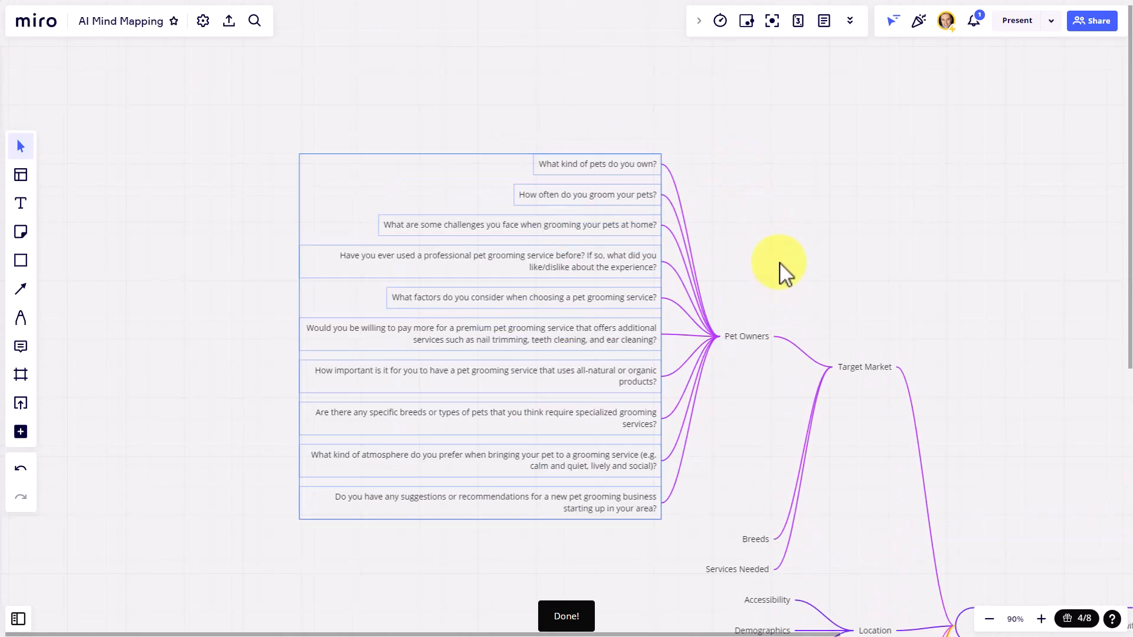
drag(750, 223, 772, 200)
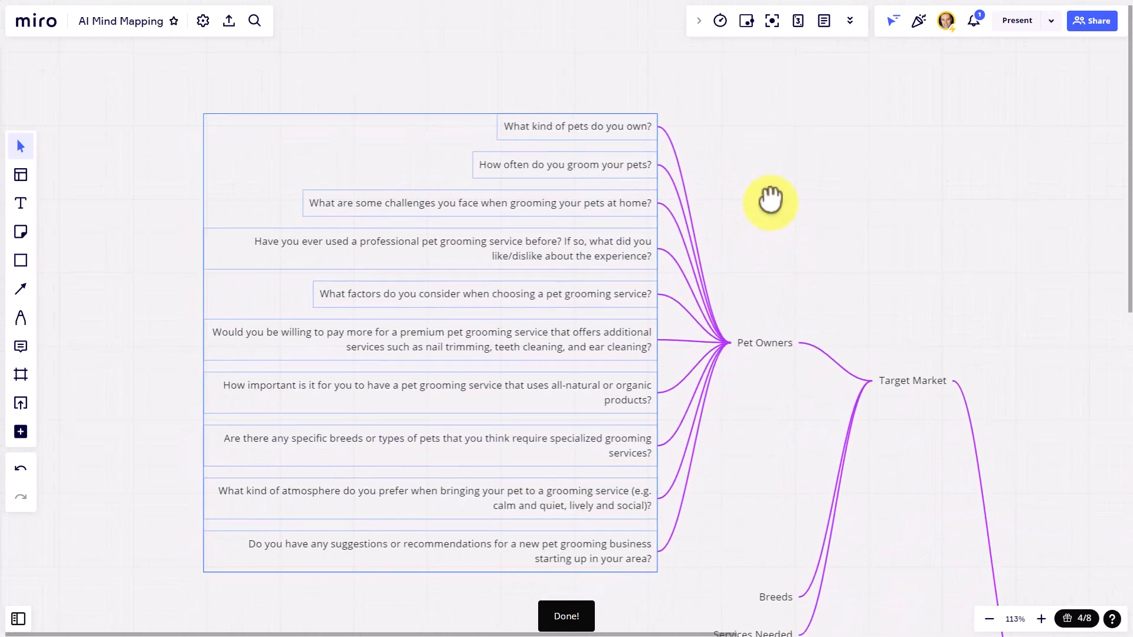
click(771, 204)
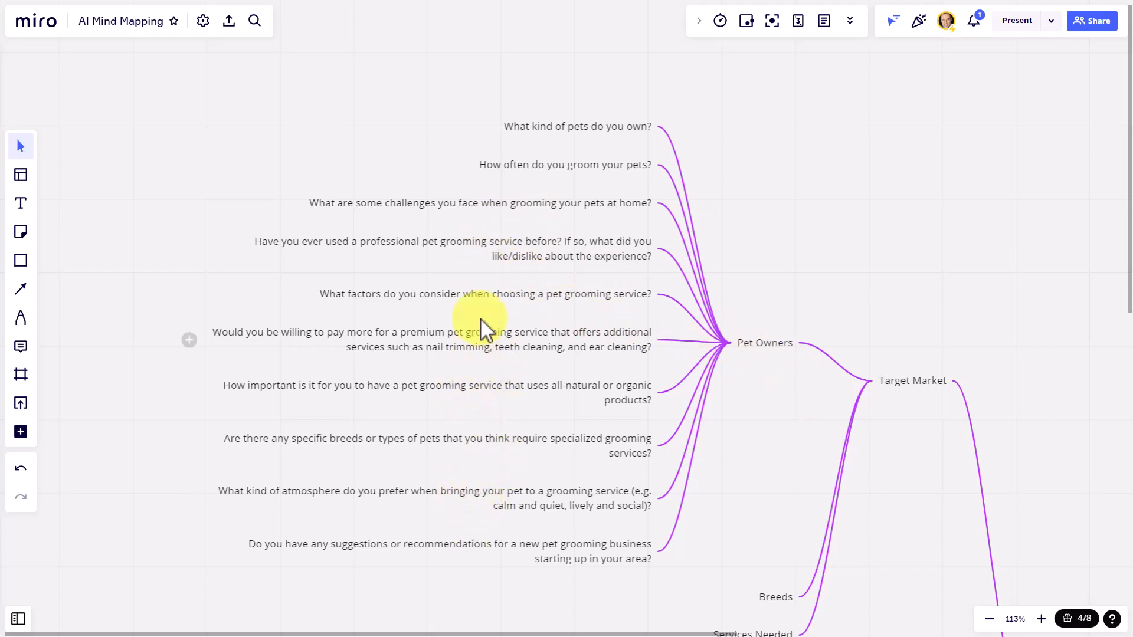
click(506, 254)
key(Delete)
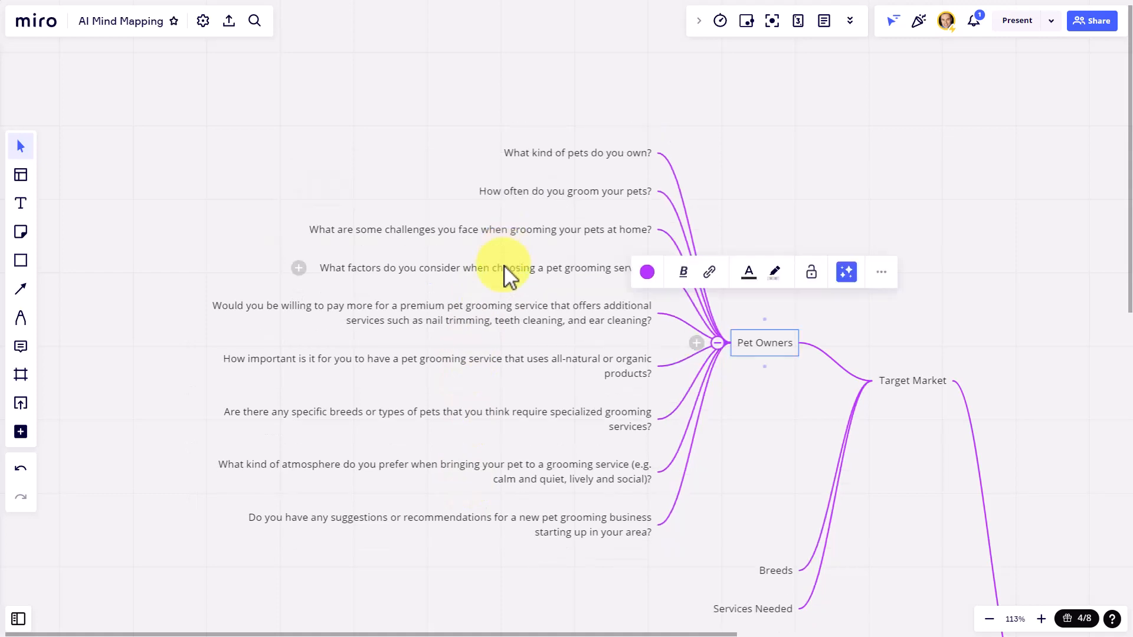
click(457, 474)
key(Delete)
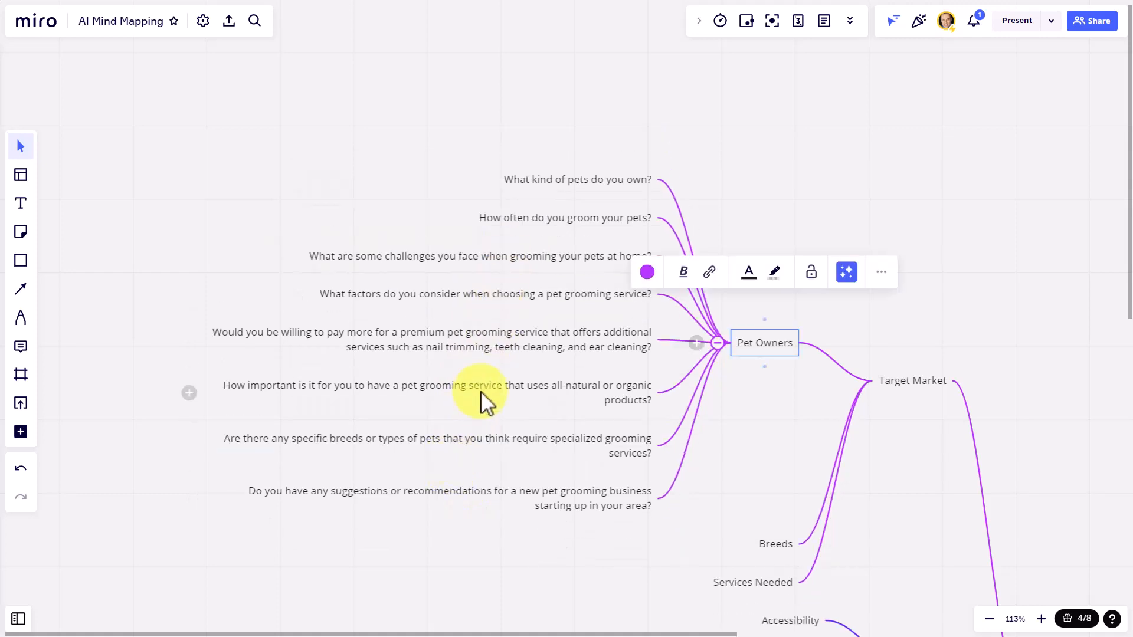
click(483, 343)
key(Delete)
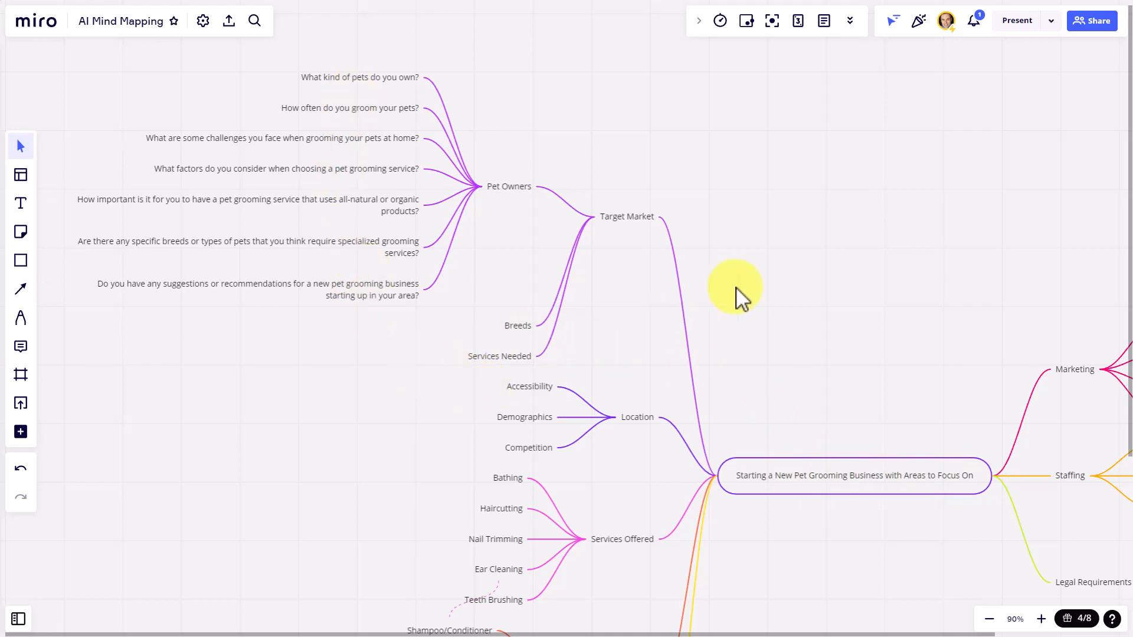
- Generate sticky notes with Miro AI from the prompt "Give me 25 icebreaker questions for a business budgeting workshop"
drag(756, 308, 717, 274)
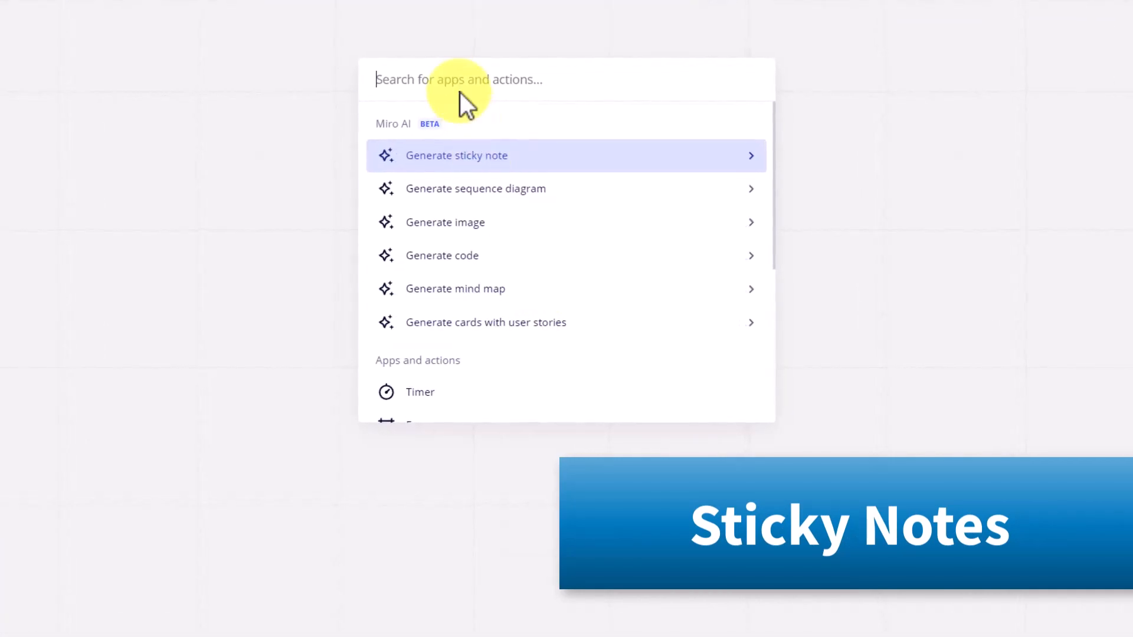
click(481, 156)
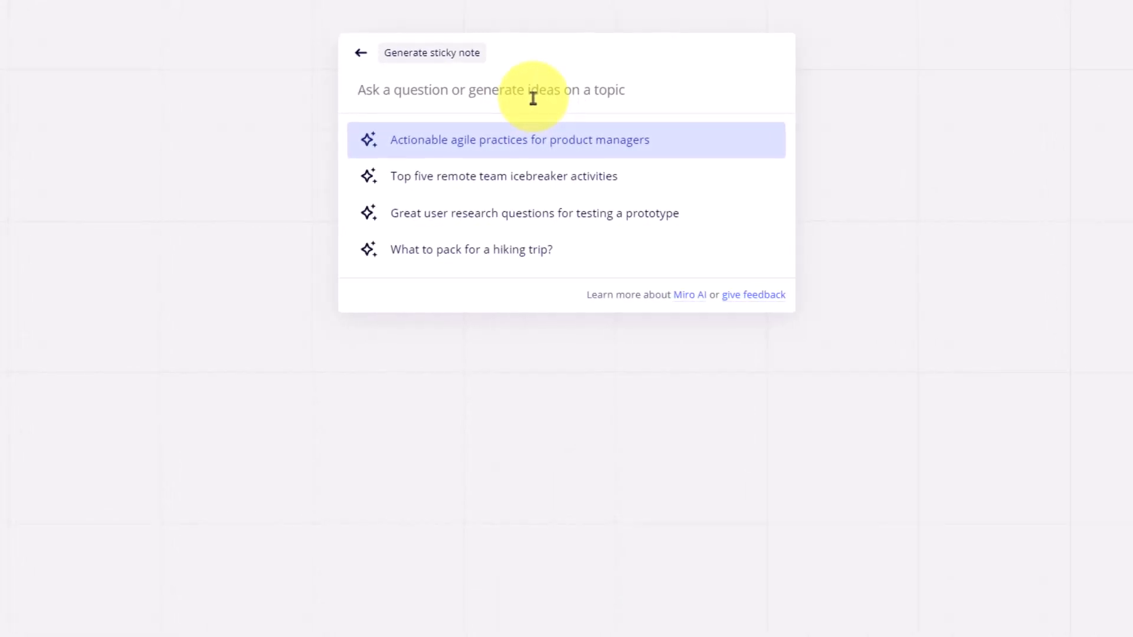
text(Give me 25 icebreaker questions for a business budgeting workshop)
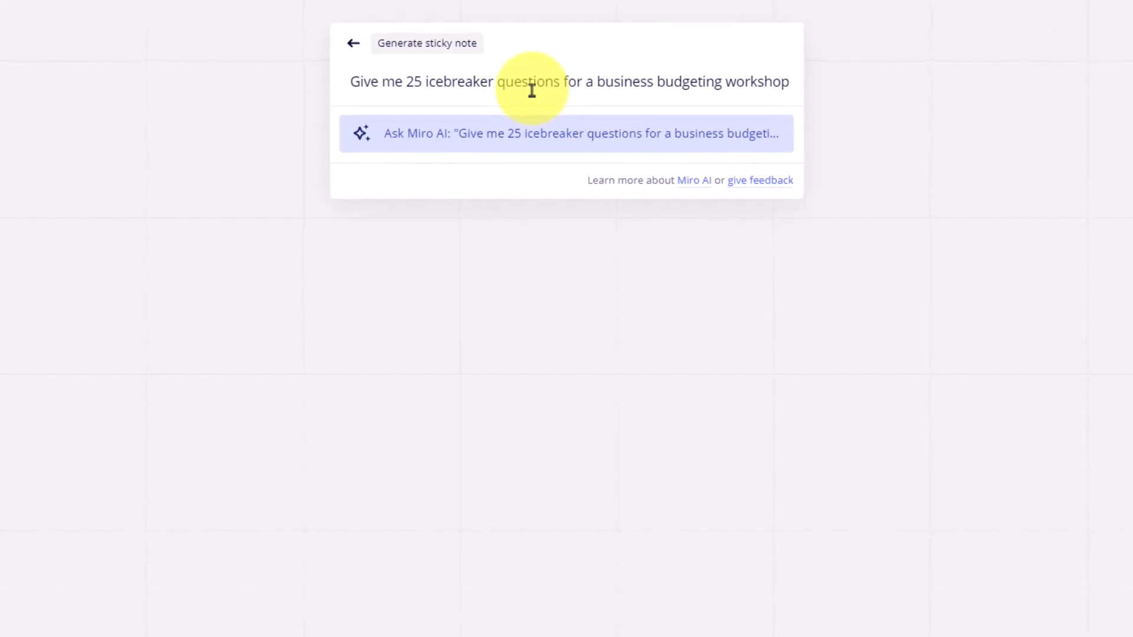
key(Return)
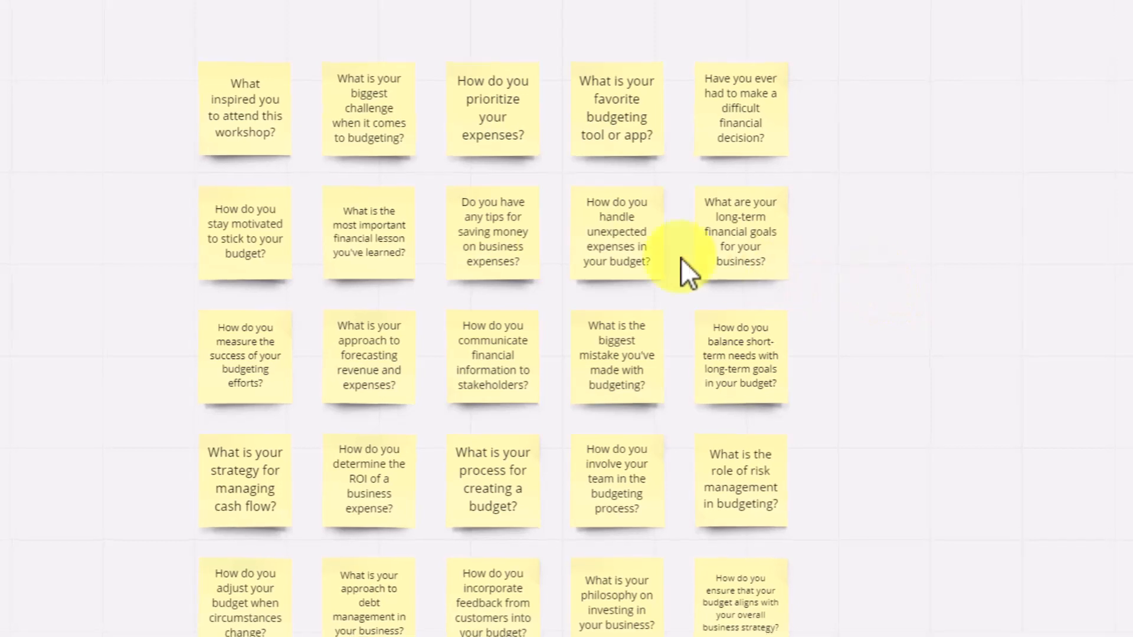
- Move the notes on staying motivated, long-term financial goals and a difficult financial decision out of the grid to its right
drag(246, 251, 893, 104)
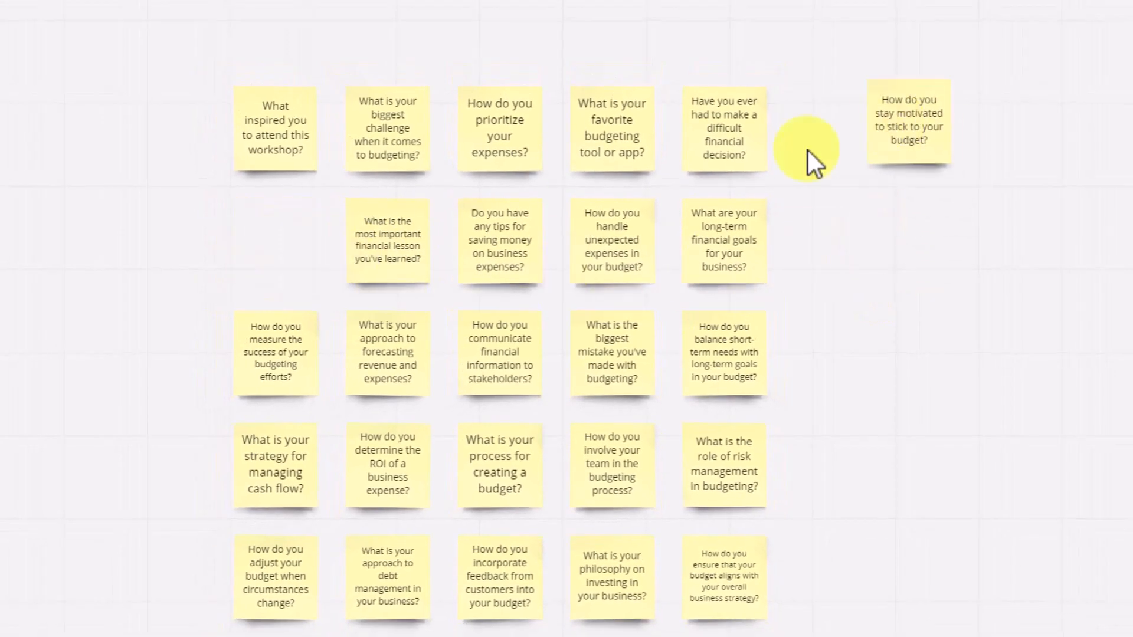
drag(726, 236, 995, 232)
drag(731, 115, 1068, 115)
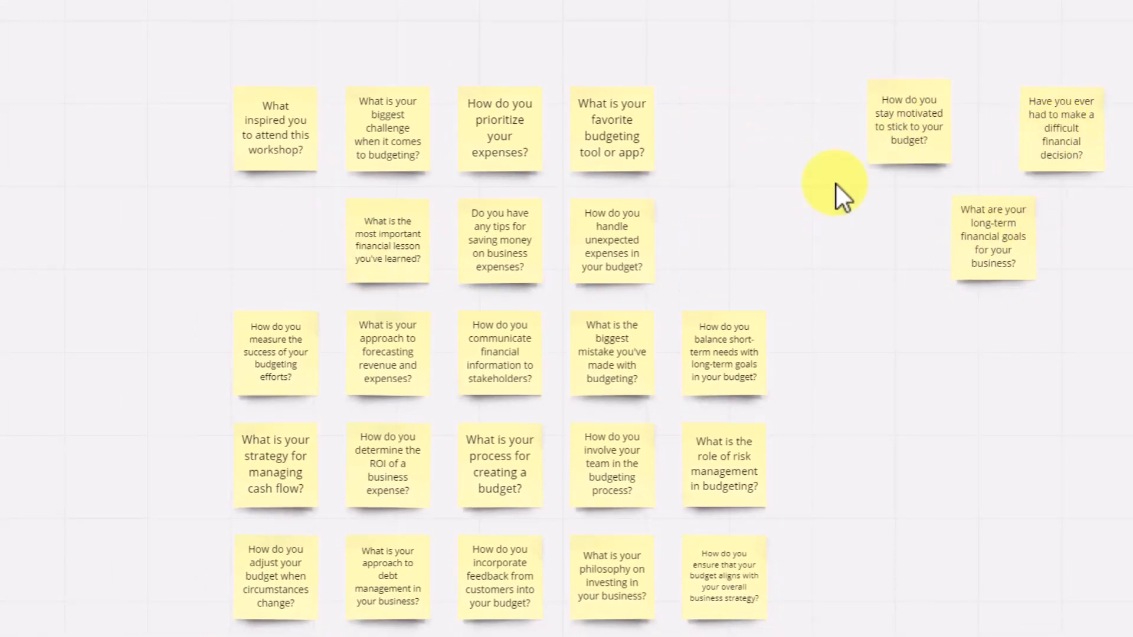
- Move the notes on saving tips, workshop inspiration and the most important financial lesson out of the grid to its left
drag(493, 267, 88, 250)
drag(266, 136, 94, 352)
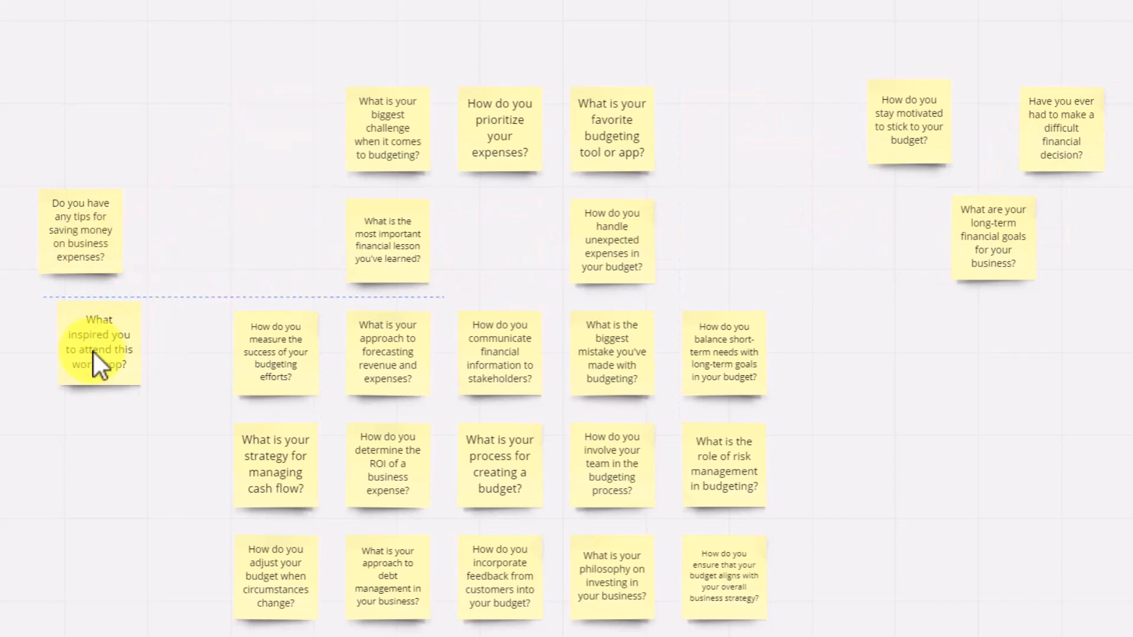
drag(386, 250, 99, 137)
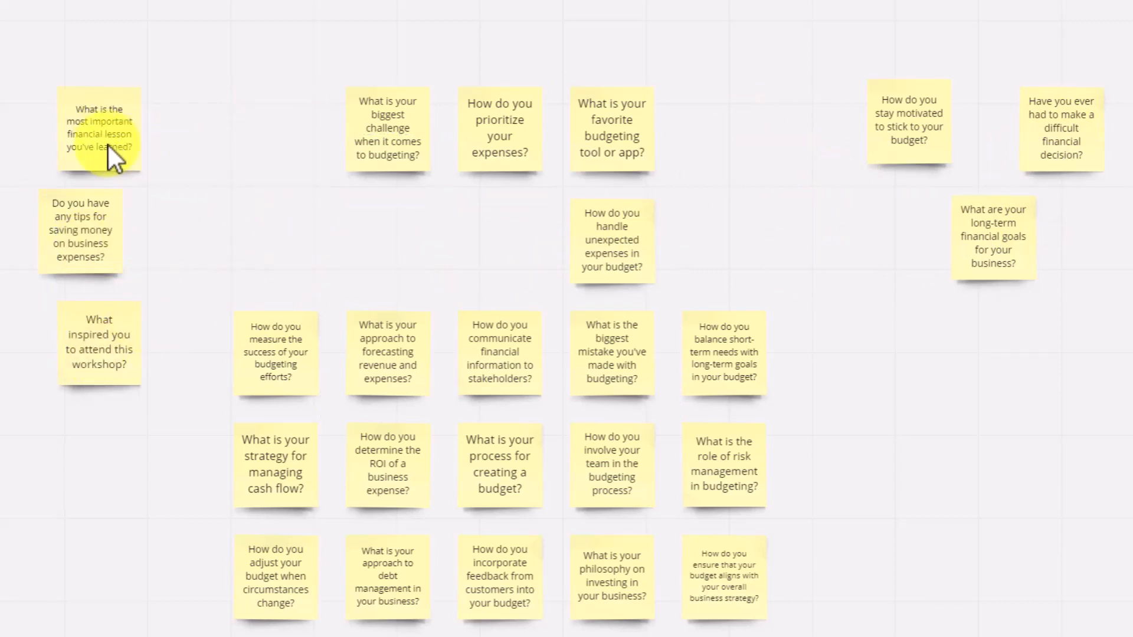
- Change the color of the most important financial lesson sticky note to pink
click(229, 17)
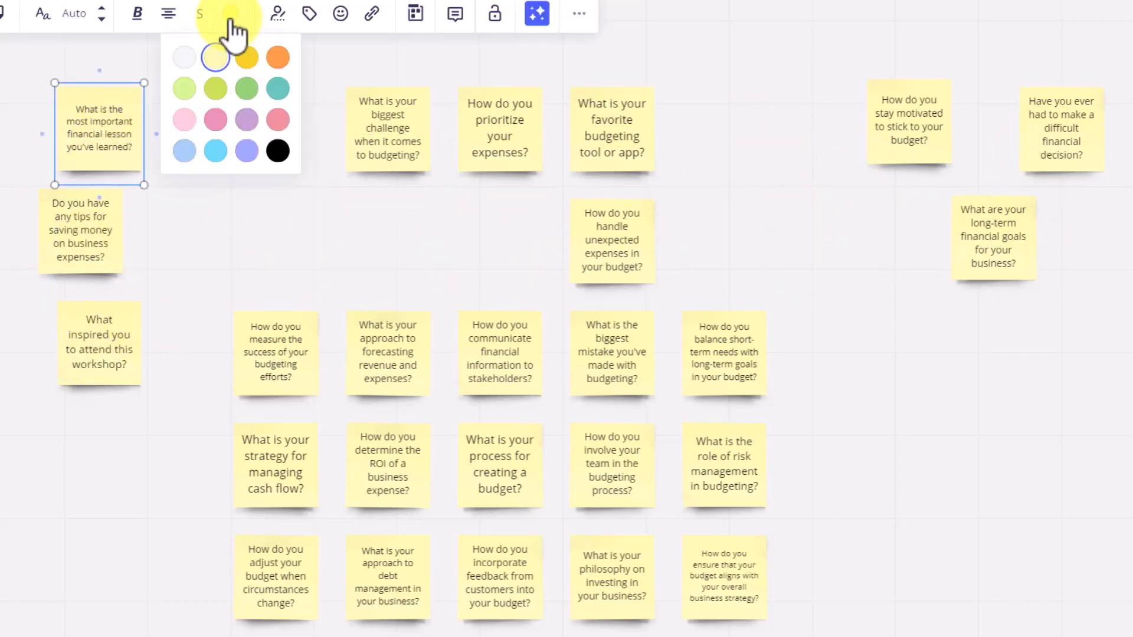
click(246, 119)
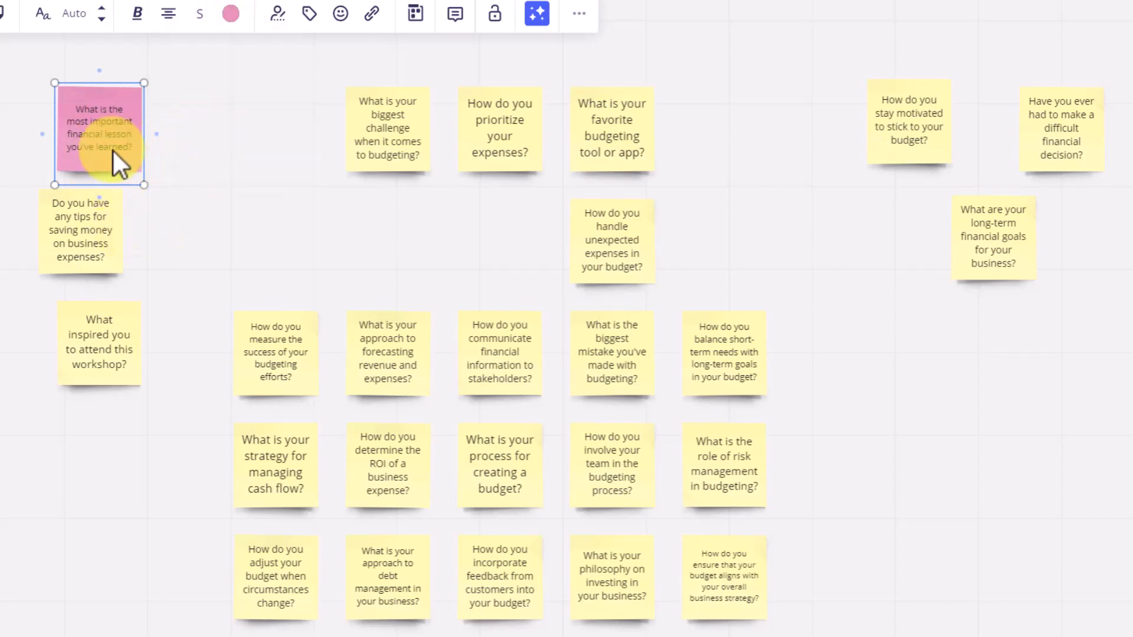
click(261, 124)
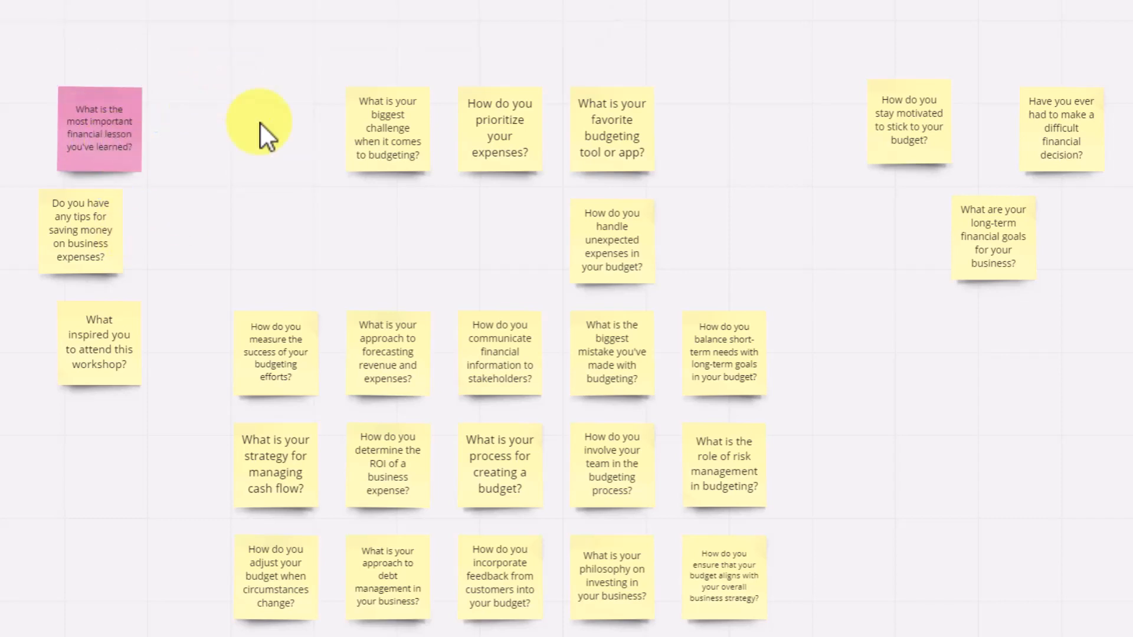
- Draw a connector arrow from the pink financial lesson note to the biggest budgeting challenge note
click(118, 145)
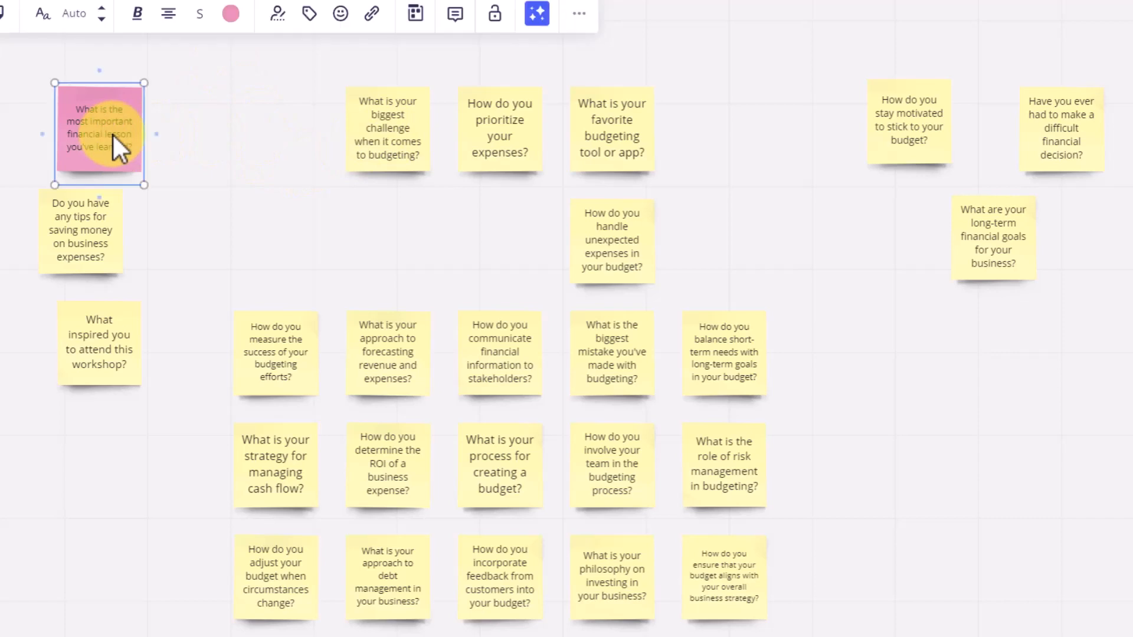
drag(157, 136, 339, 132)
click(289, 227)
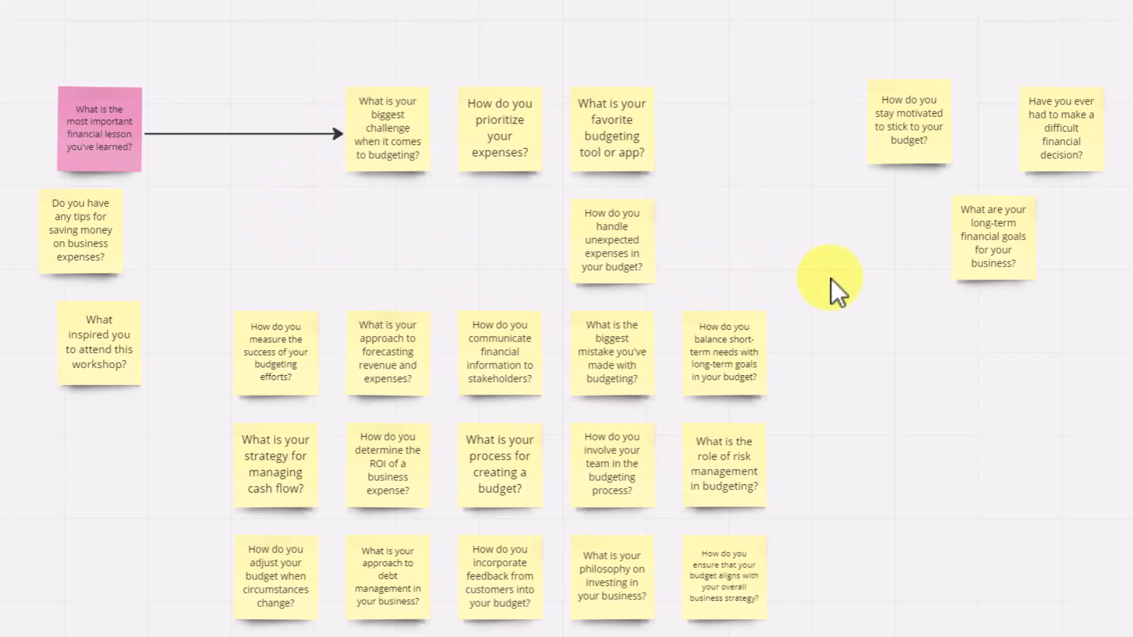
- Cluster all the icebreaker question sticky notes by keywords using Miro AI
scroll(831, 280, up, 1)
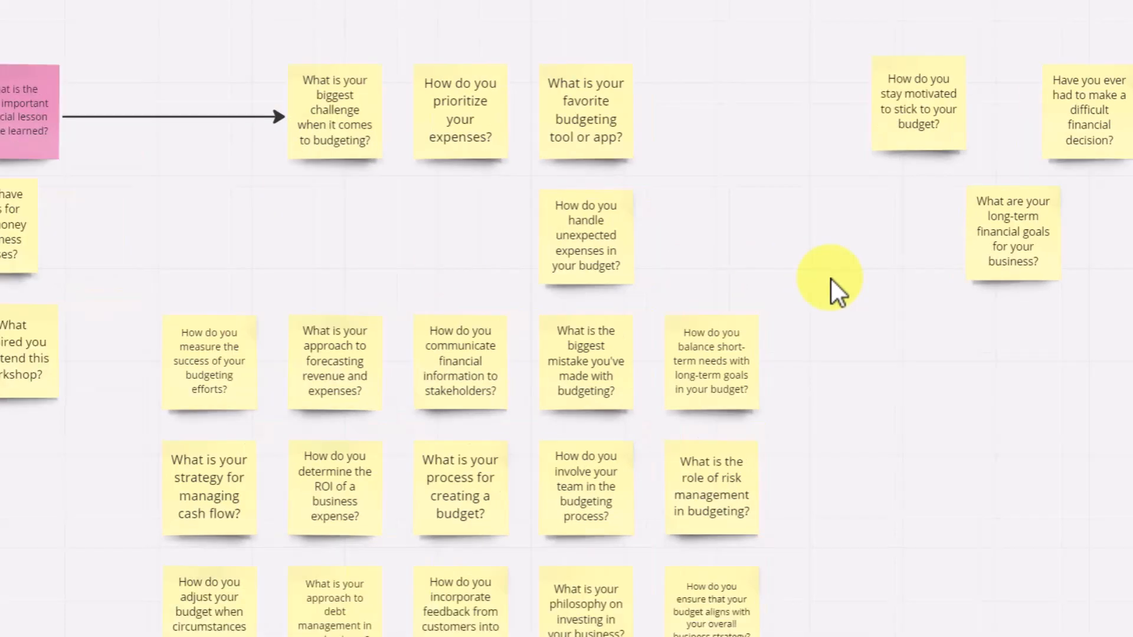
scroll(831, 280, down, 2)
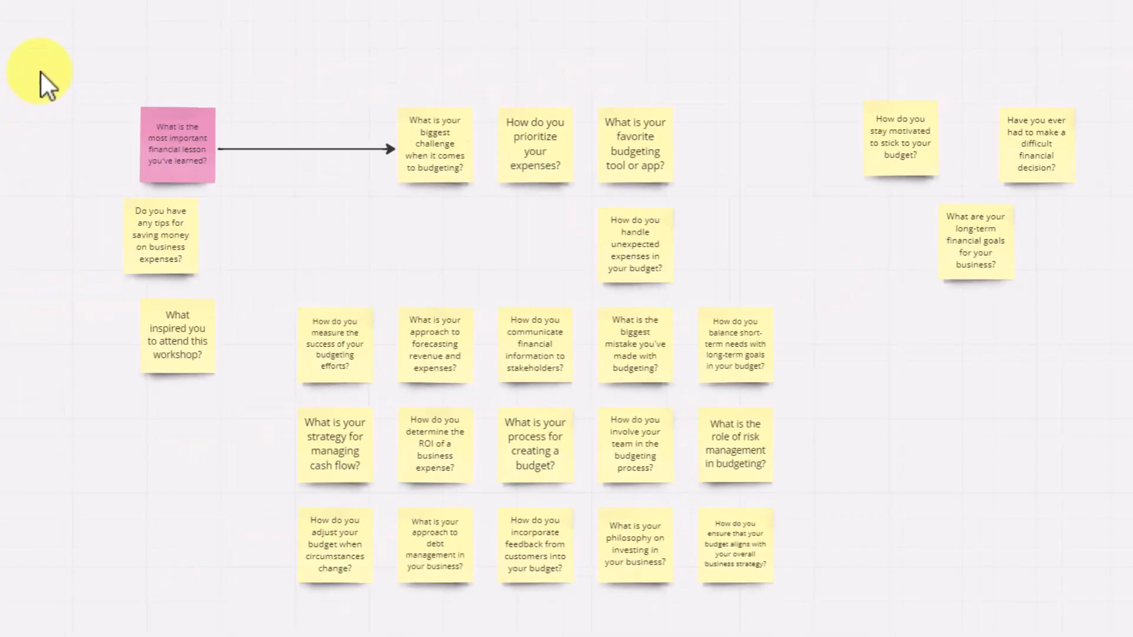
drag(38, 69, 1127, 372)
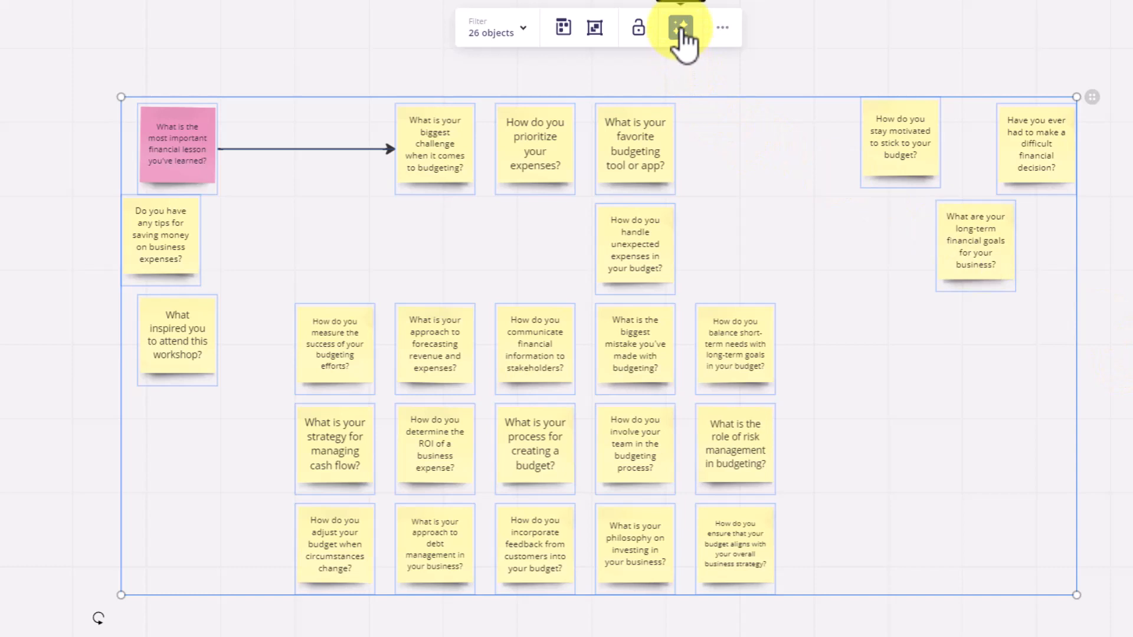
click(683, 34)
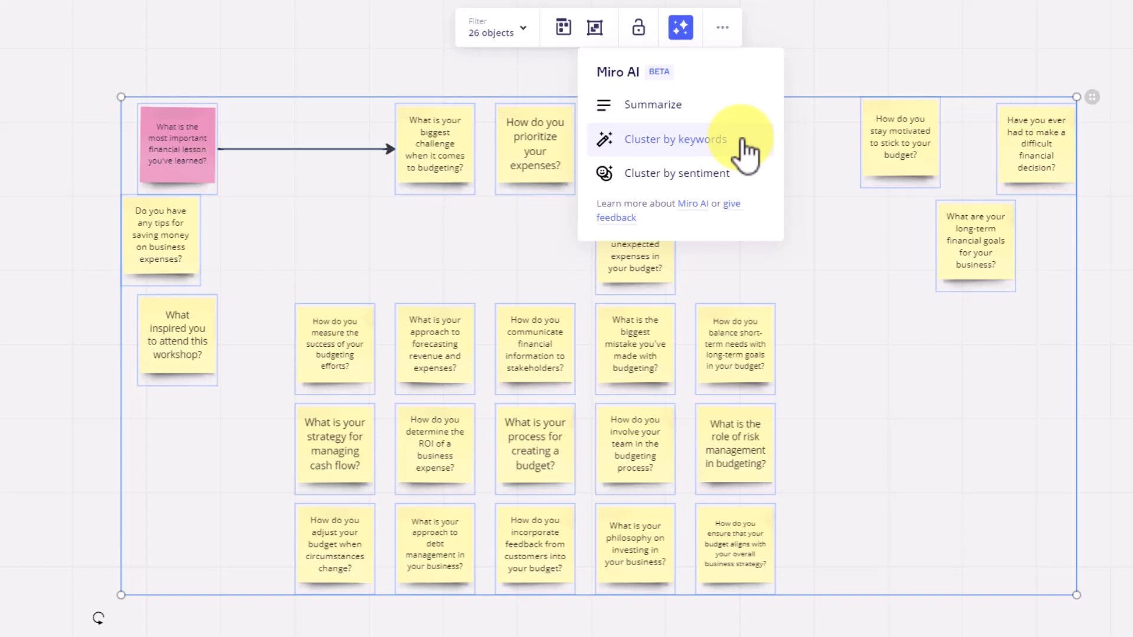
click(679, 141)
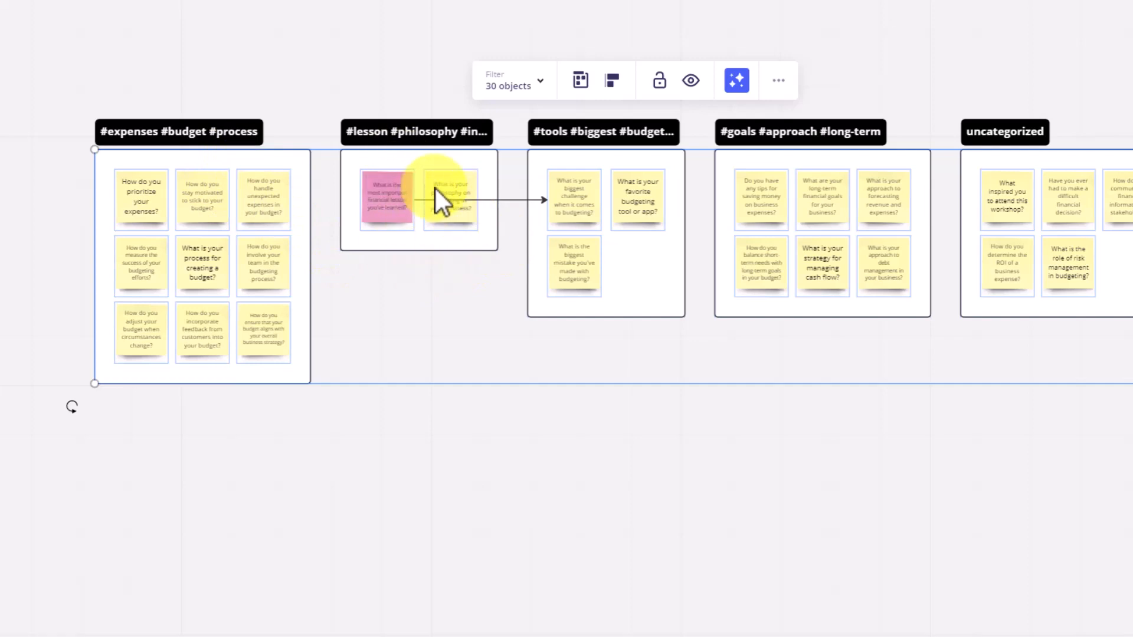
scroll(633, 218, up, 5)
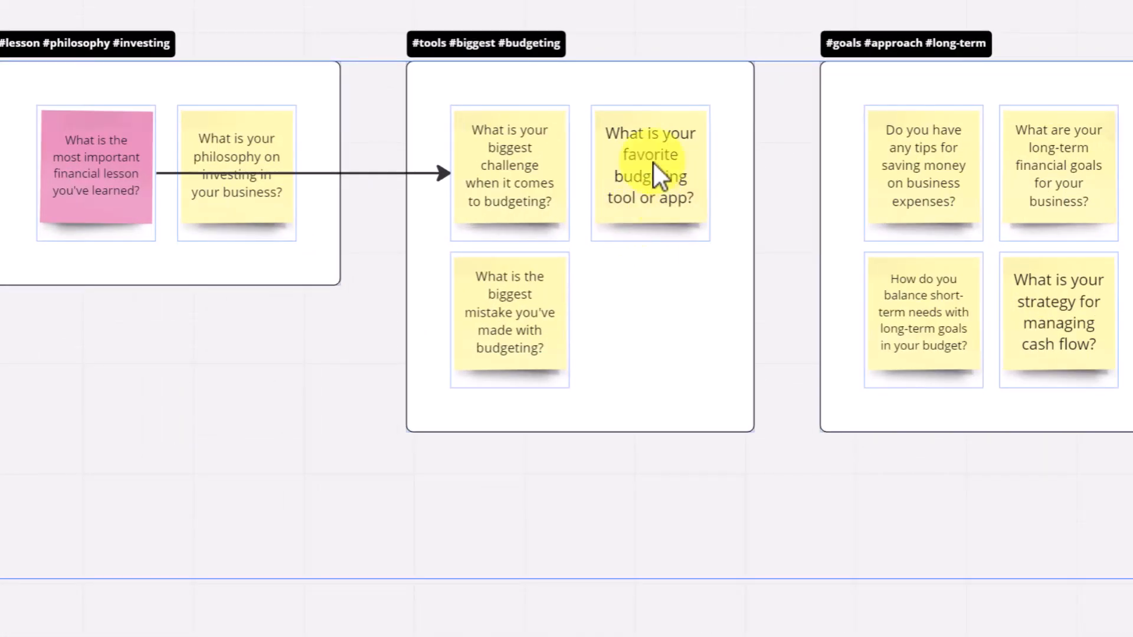
scroll(591, 210, down, 5)
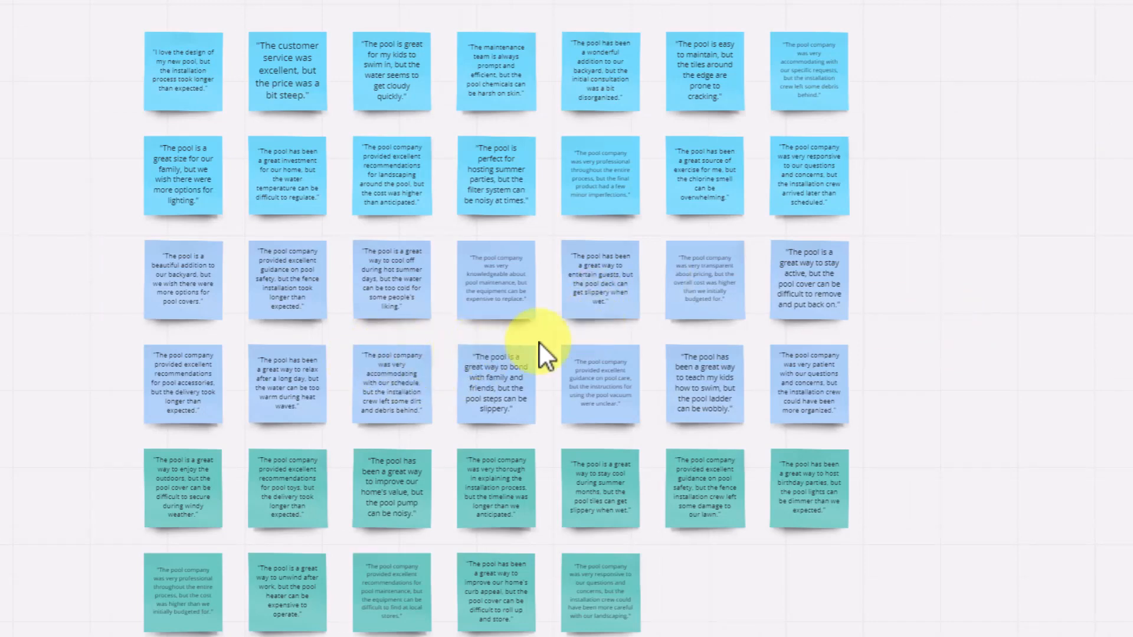
- Examine the customer comments on the pool company feedback sticky notes
scroll(568, 339, up, 5)
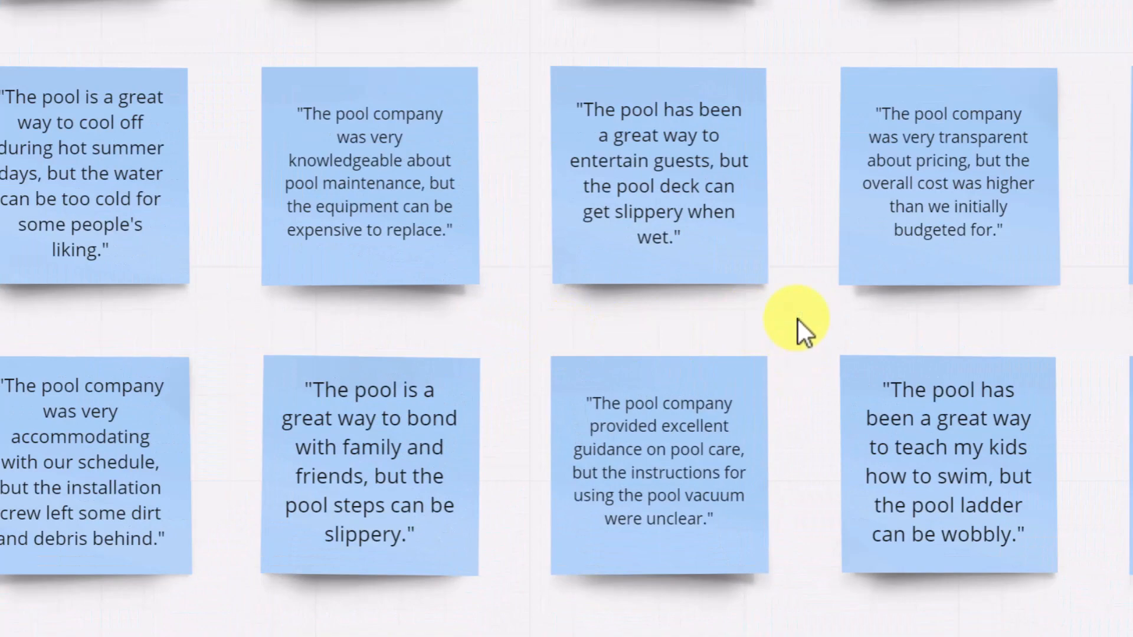
drag(798, 320, 728, 539)
drag(759, 286, 683, 384)
scroll(716, 342, down, 4)
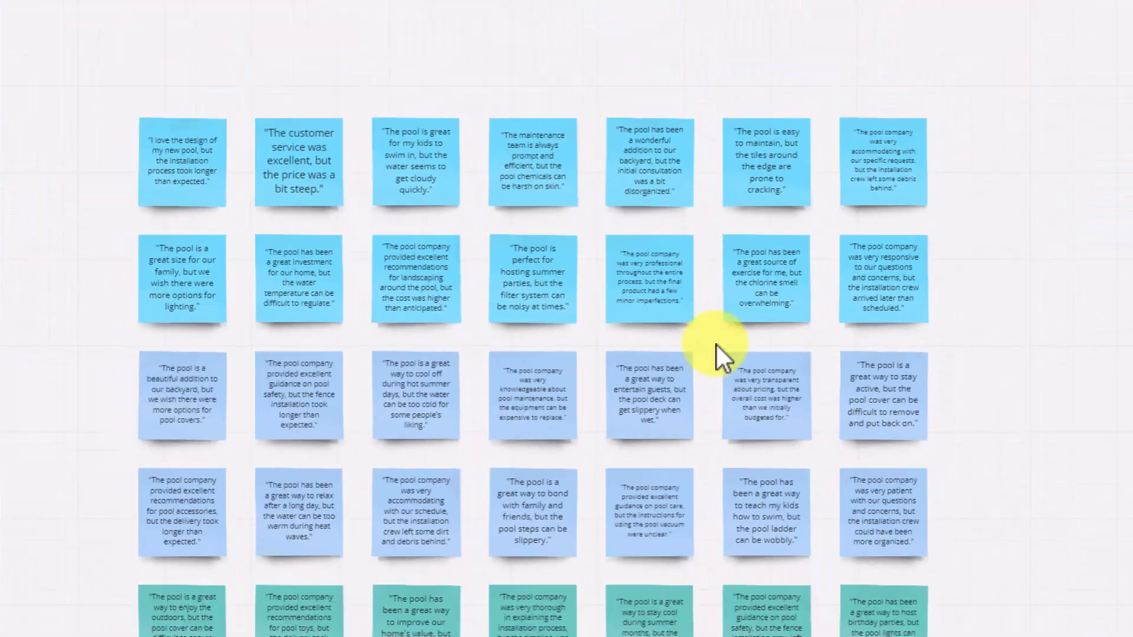
scroll(717, 345, down, 1)
drag(1042, 349, 1024, 238)
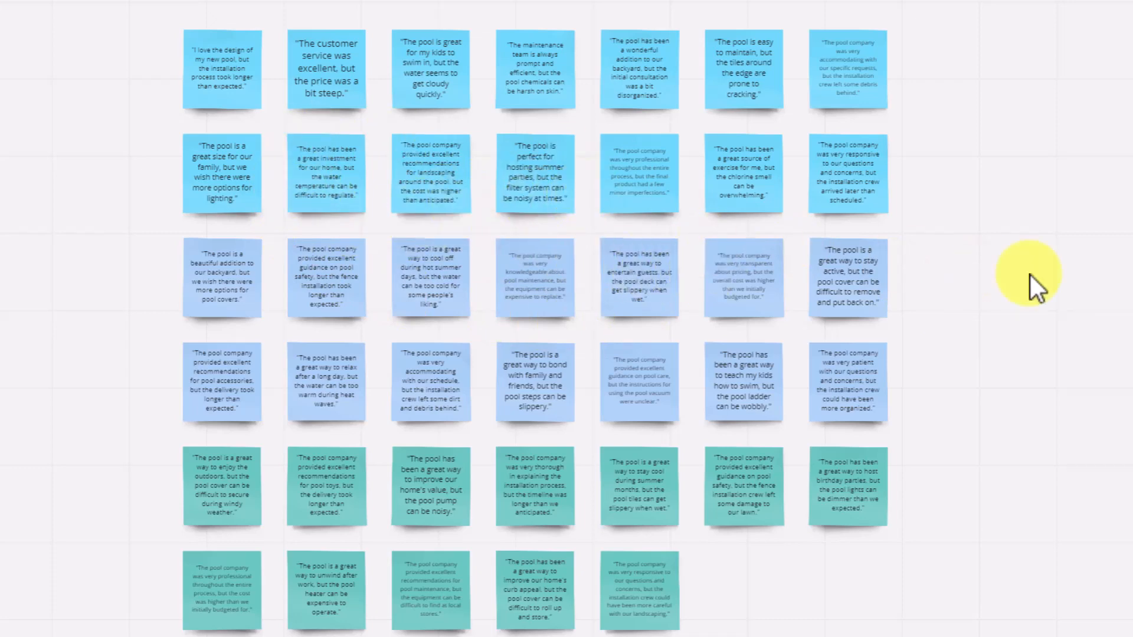
scroll(1030, 275, down, 1)
drag(1014, 268, 934, 281)
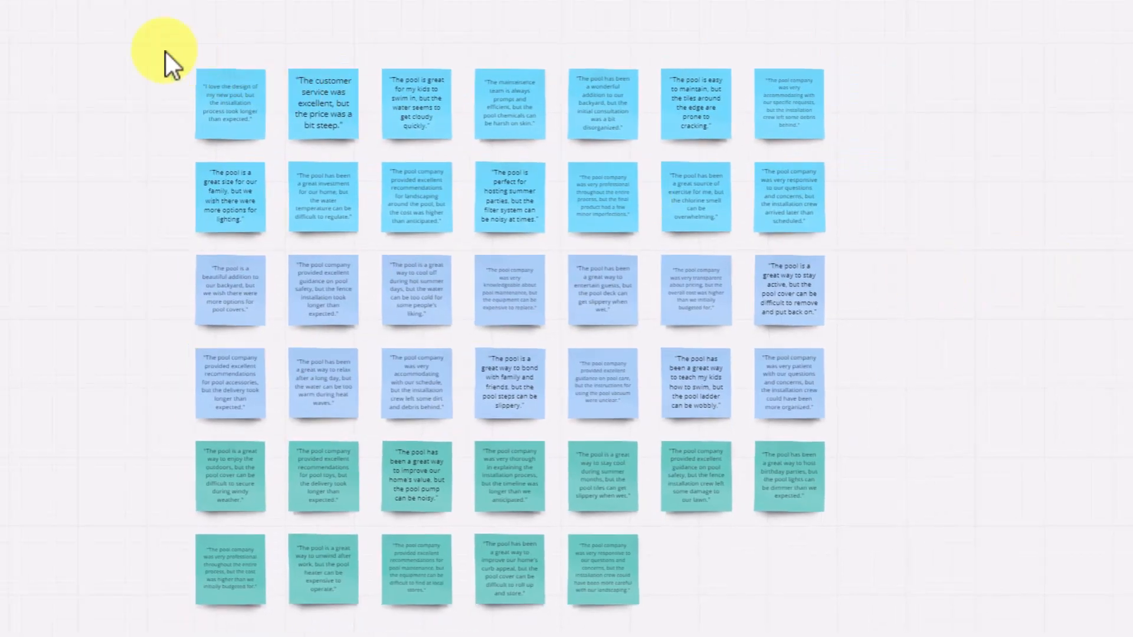
- Cluster all the pool company feedback sticky notes by sentiment using Miro AI
drag(165, 52, 866, 589)
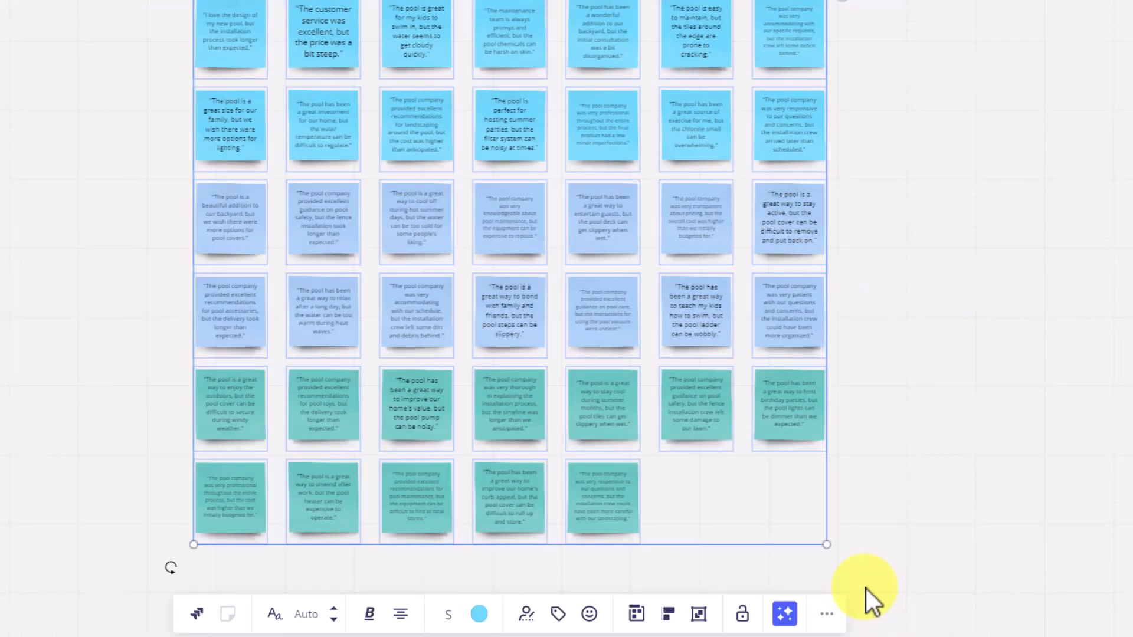
click(785, 614)
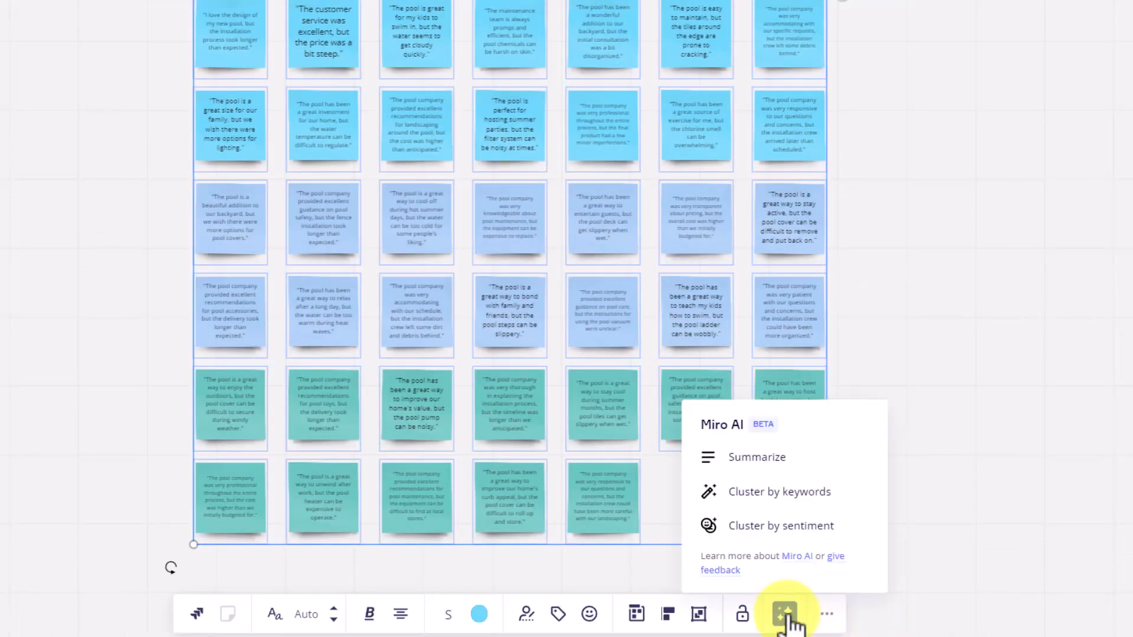
click(773, 527)
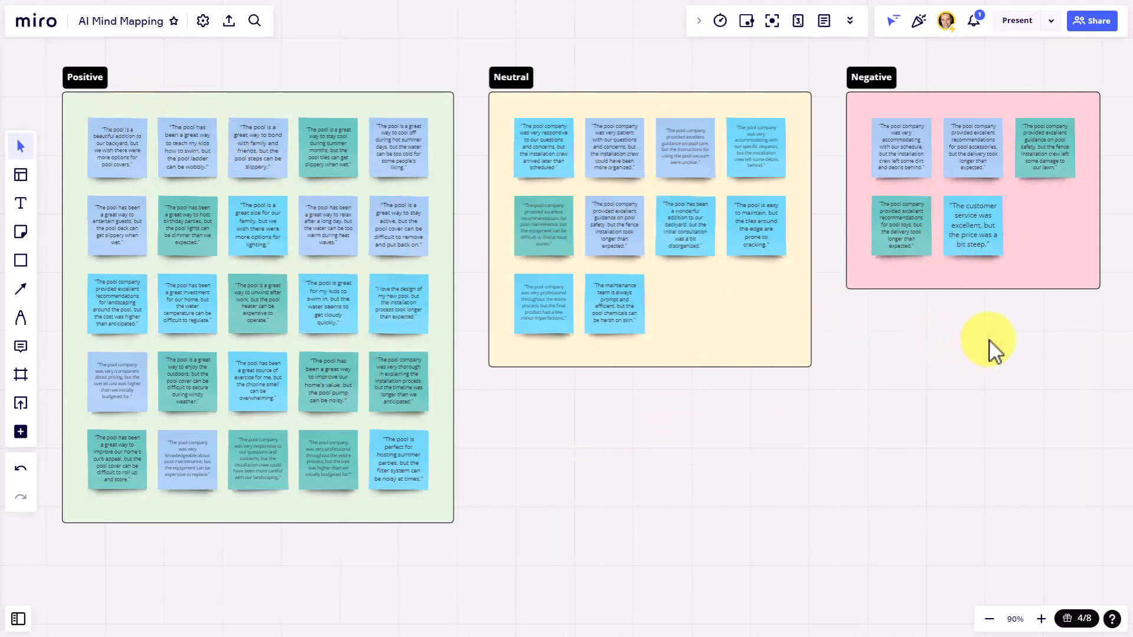
- Summarize the five sticky notes in the Negative cluster with Miro AI and keep the summary note
drag(1067, 314, 779, 396)
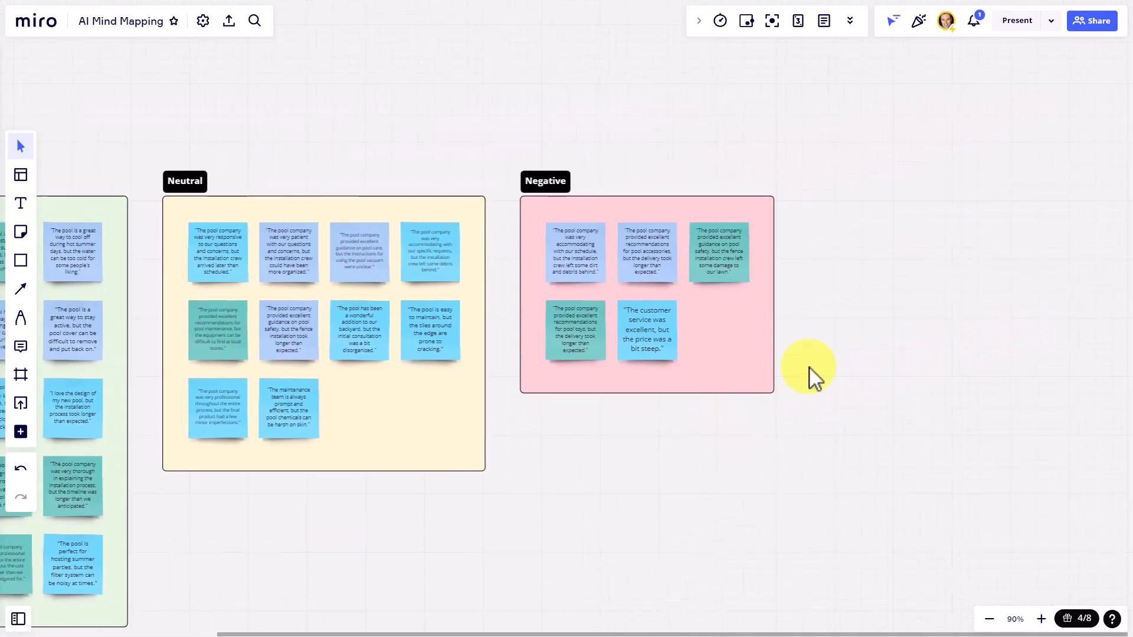
scroll(762, 342, up, 3)
scroll(756, 330, up, 2)
drag(820, 452, 413, 147)
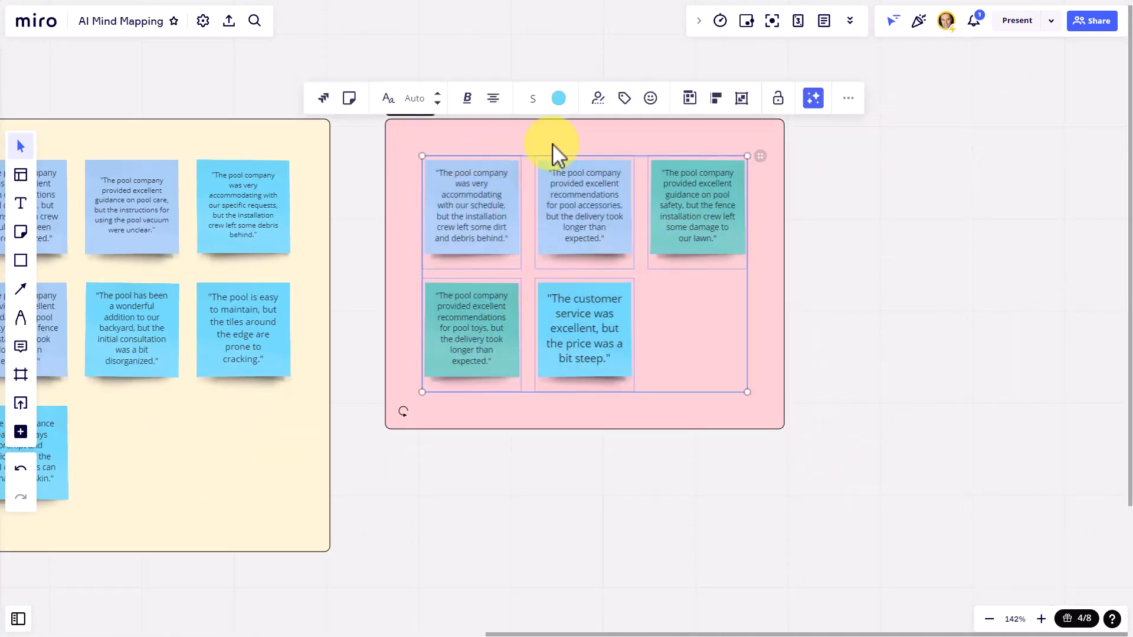
click(813, 102)
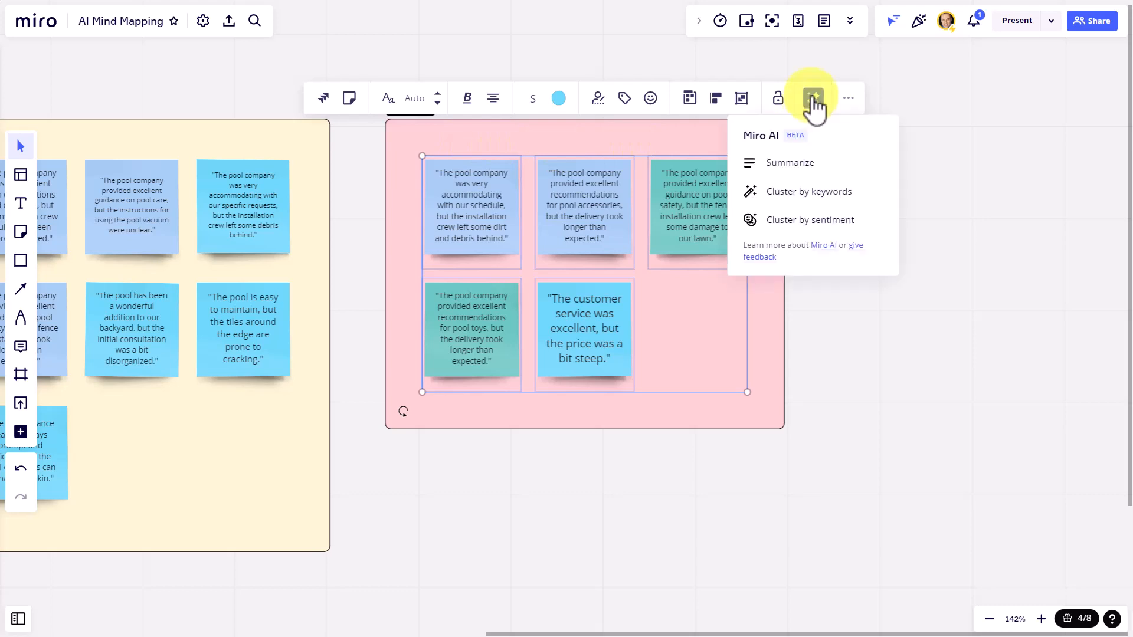
click(791, 171)
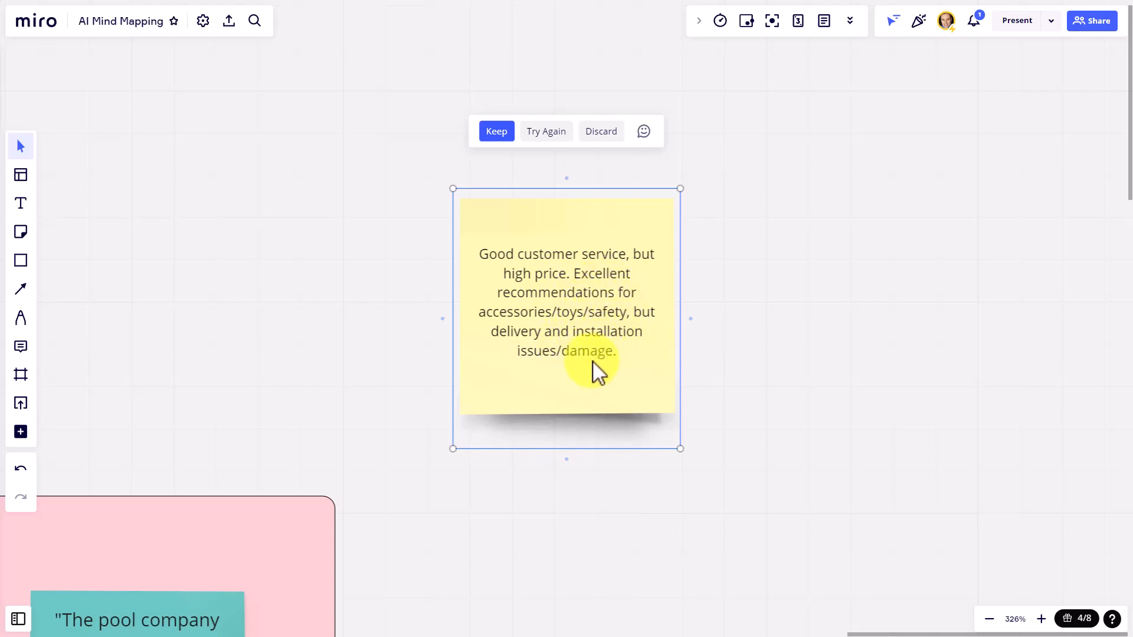
click(786, 344)
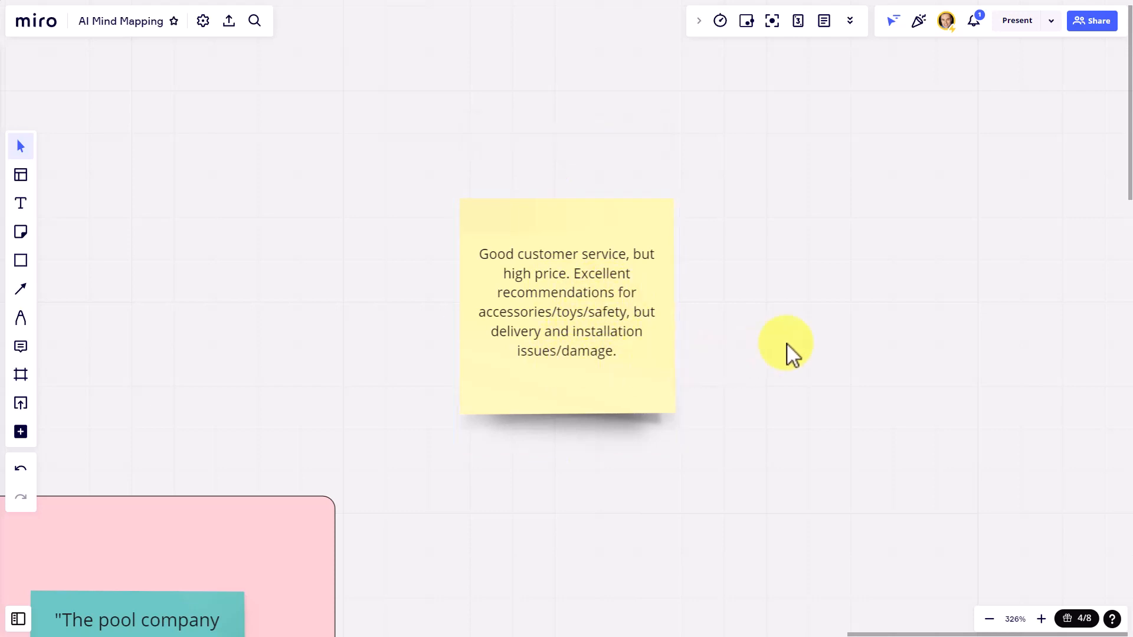
- Compare the summary note with the feedback notes in the Negative cluster and look over the Social Media Strategies mind map
scroll(689, 404, up, 1)
scroll(673, 371, down, 6)
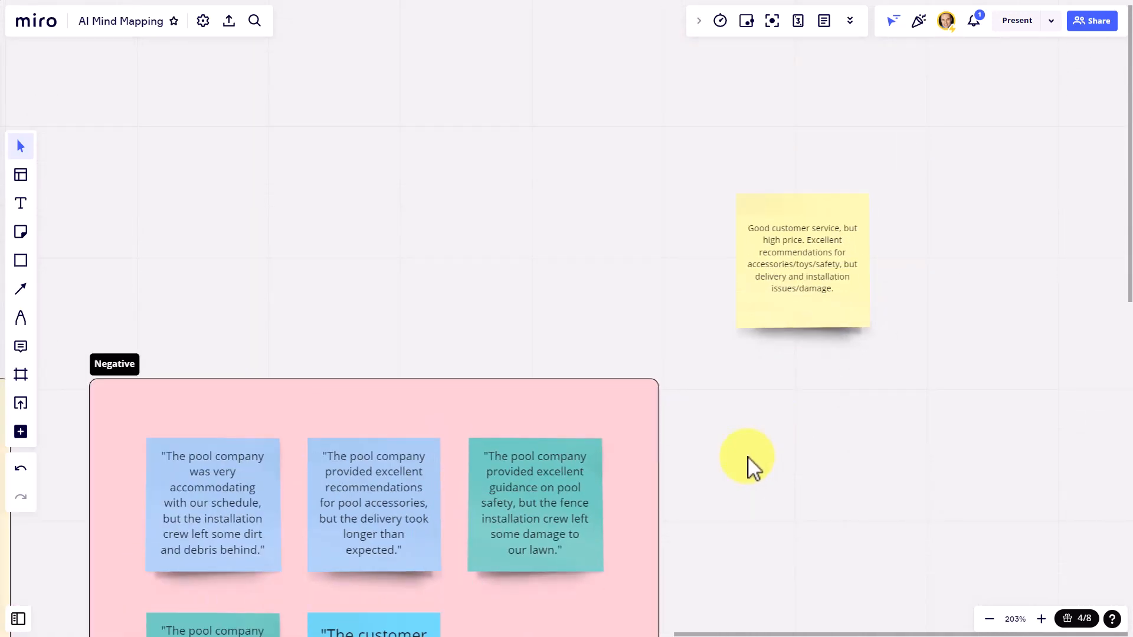
drag(750, 466, 830, 343)
scroll(813, 390, down, 1)
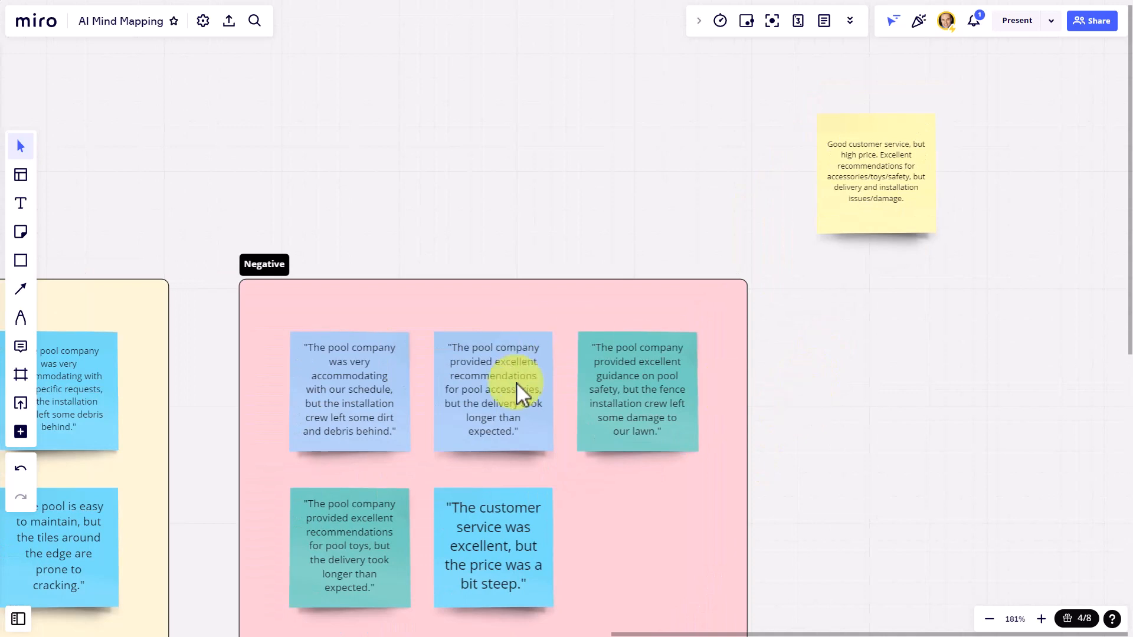
mouse_move(913, 306)
mouse_down()
mouse_move(771, 361)
mouse_move(907, 318)
mouse_up()
drag(962, 260, 821, 344)
scroll(861, 341, up, 6)
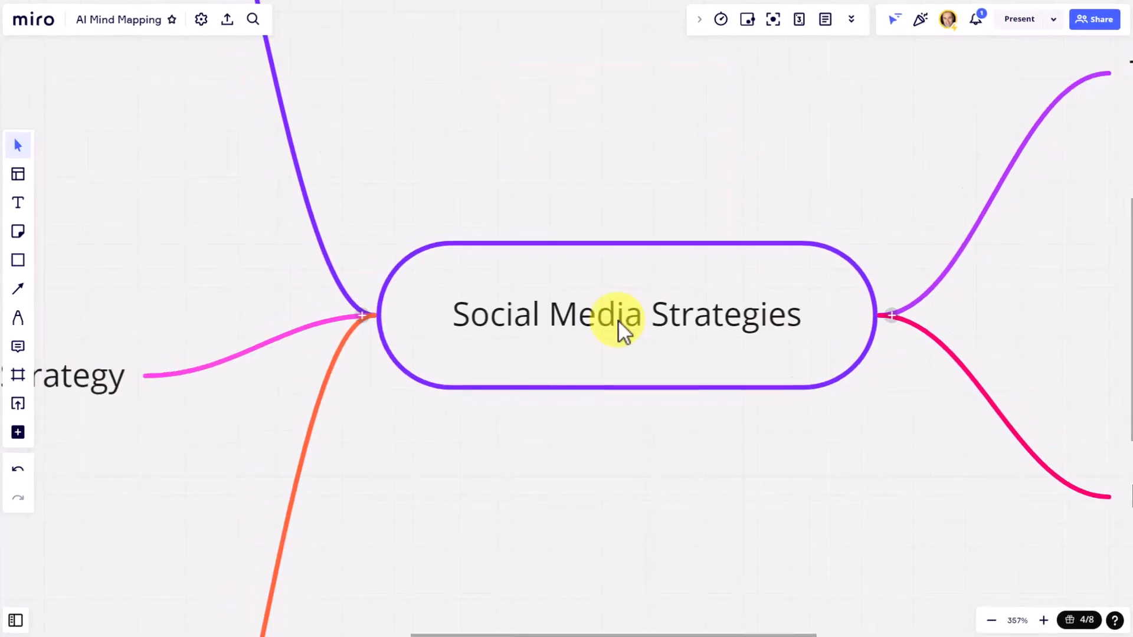
scroll(618, 320, down, 8)
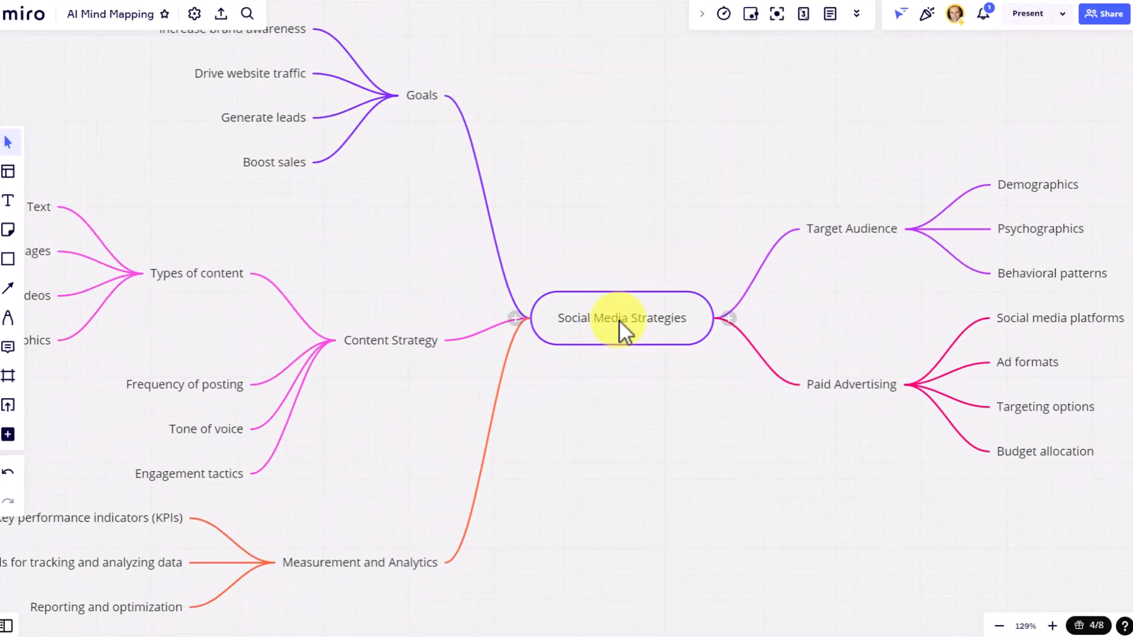
scroll(619, 320, down, 2)
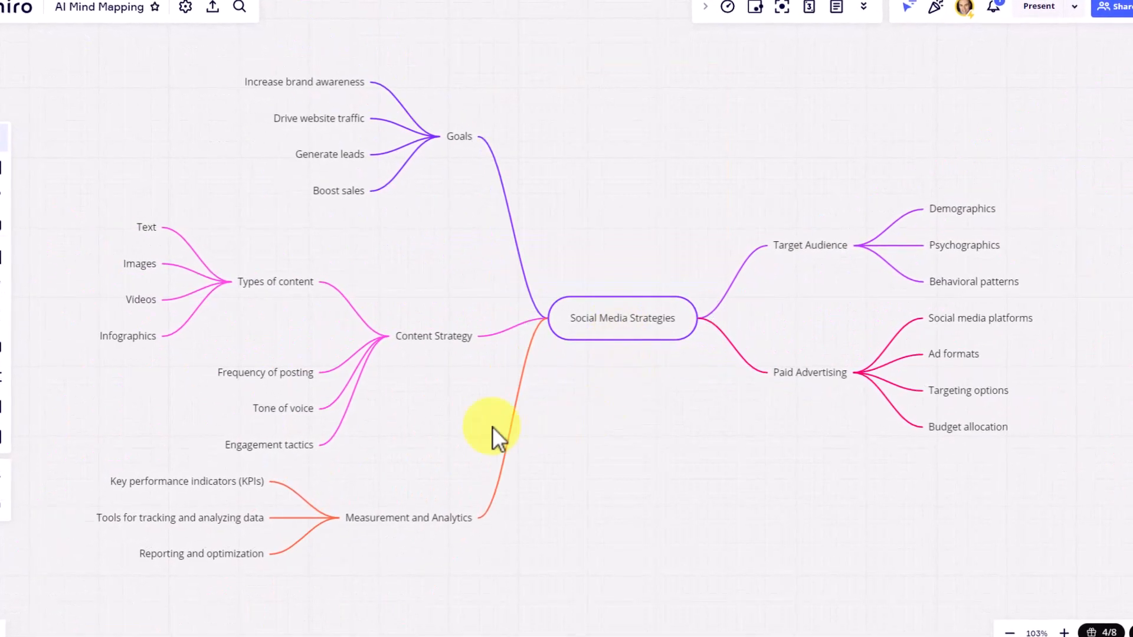